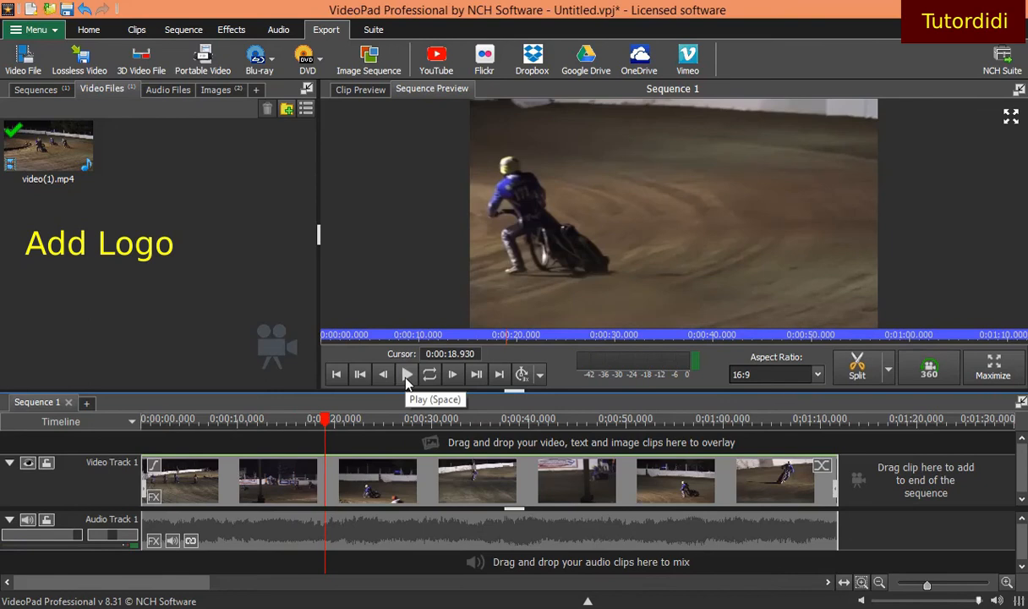
# Overlay the image logo-1914020_1280.png on a new video track above the video, starting at the beginning of the sequence
pyautogui.click(219, 93)
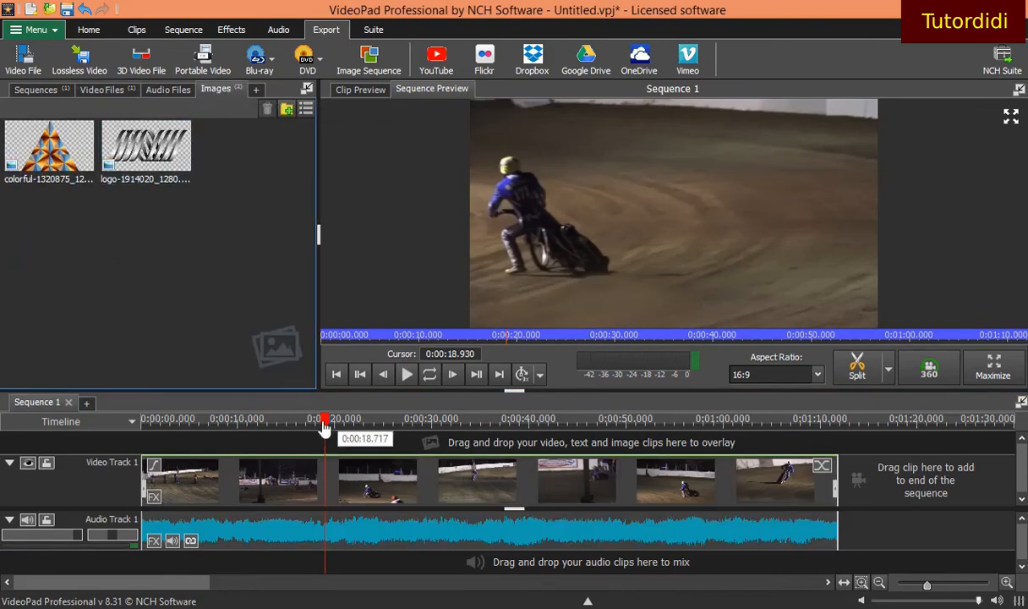
pyautogui.click(138, 418)
pyautogui.moveTo(132, 413)
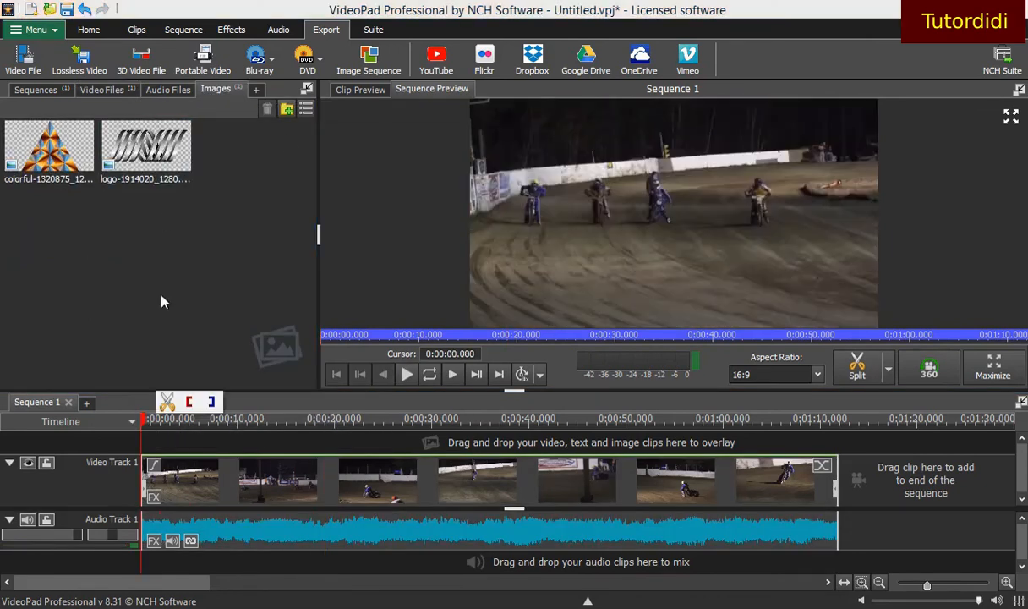
pyautogui.moveTo(145, 152); pyautogui.dragTo(166, 456)
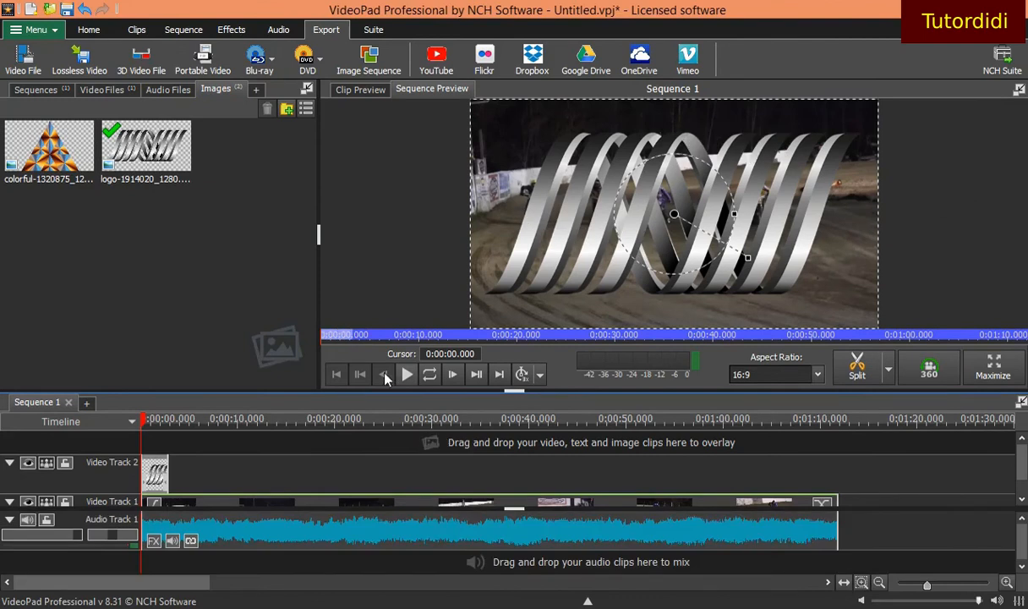
# Preview the sequence, and extend the logo clip on Video Track 2 to about 17 seconds
pyautogui.click(407, 377)
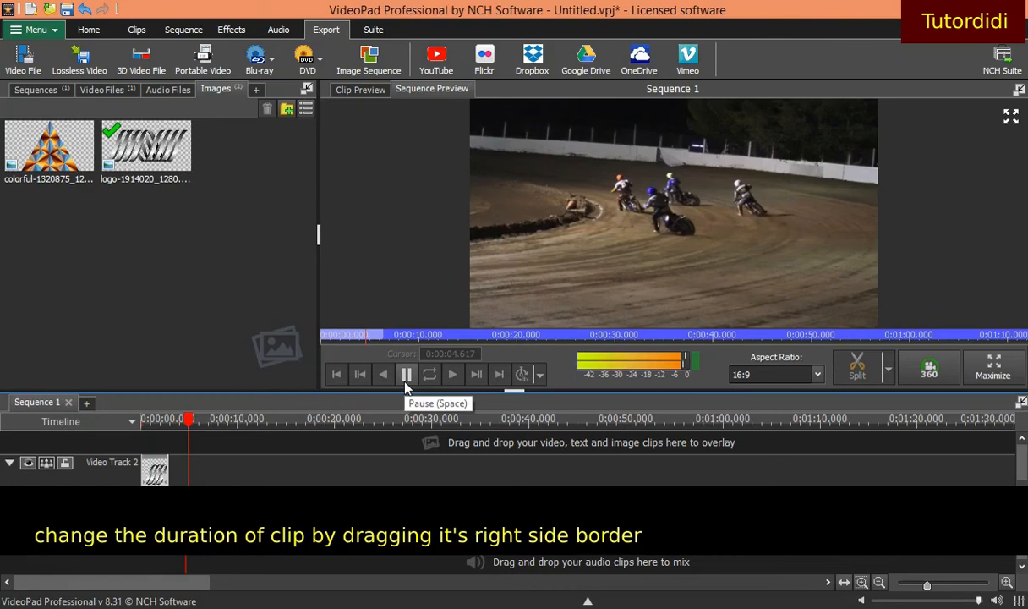
pyautogui.click(406, 377)
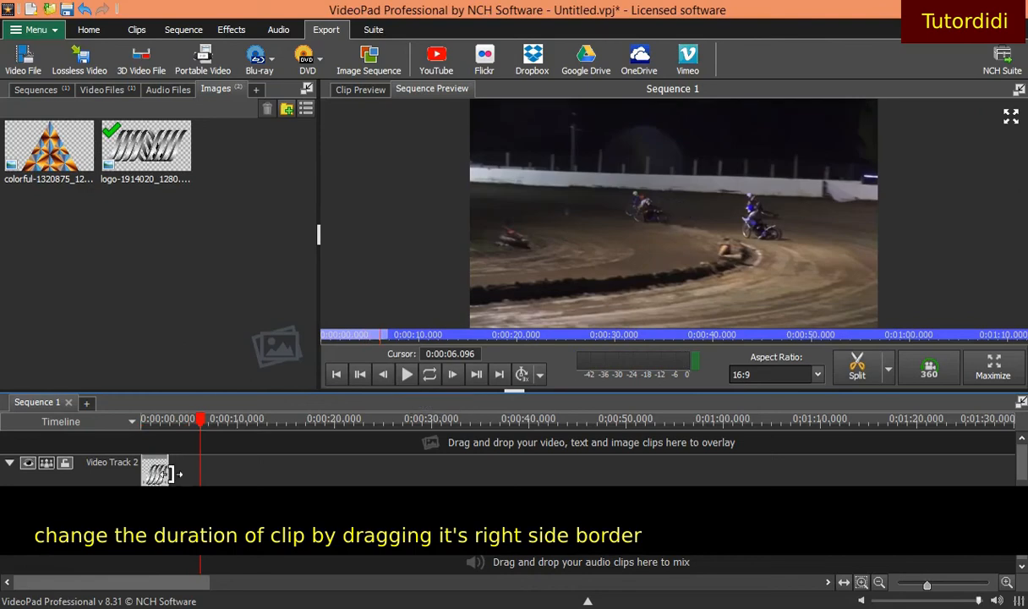
pyautogui.moveTo(171, 471); pyautogui.dragTo(304, 488)
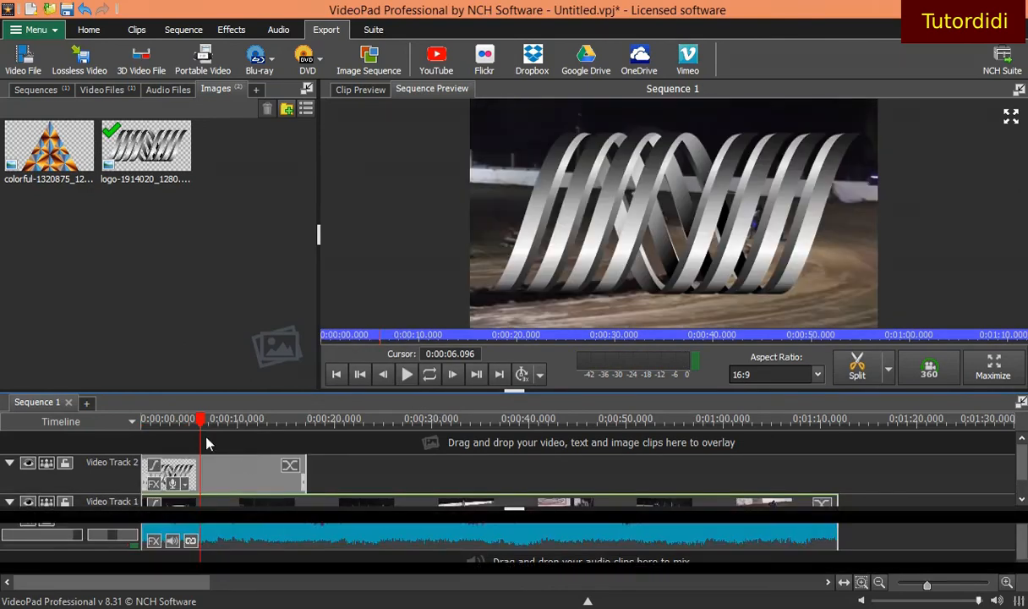
# Return the playhead to the start of the sequence and add a Scale effect to the logo clip
pyautogui.moveTo(199, 433); pyautogui.dragTo(135, 425)
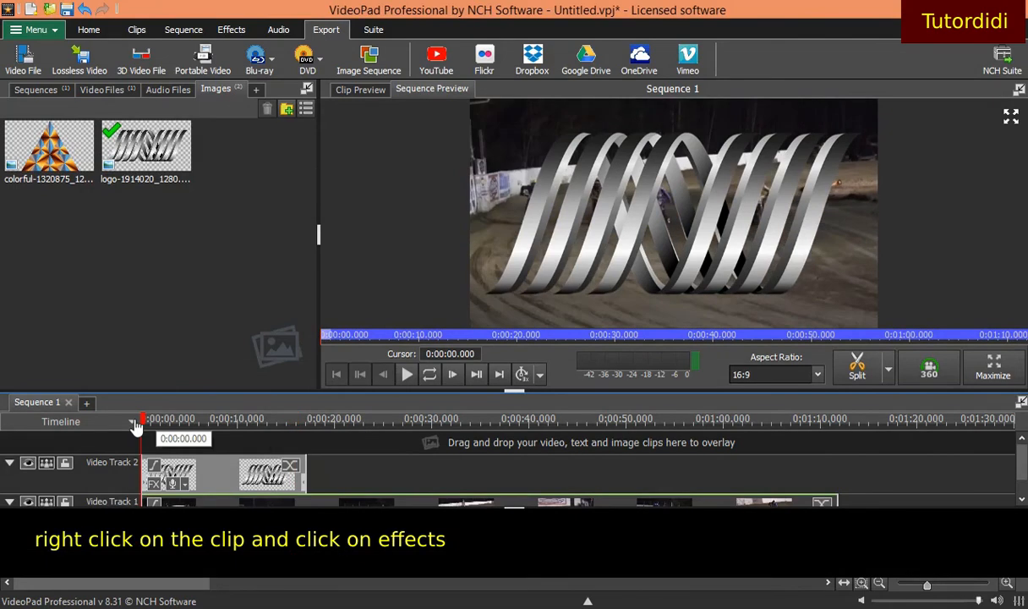
pyautogui.rightClick(215, 477)
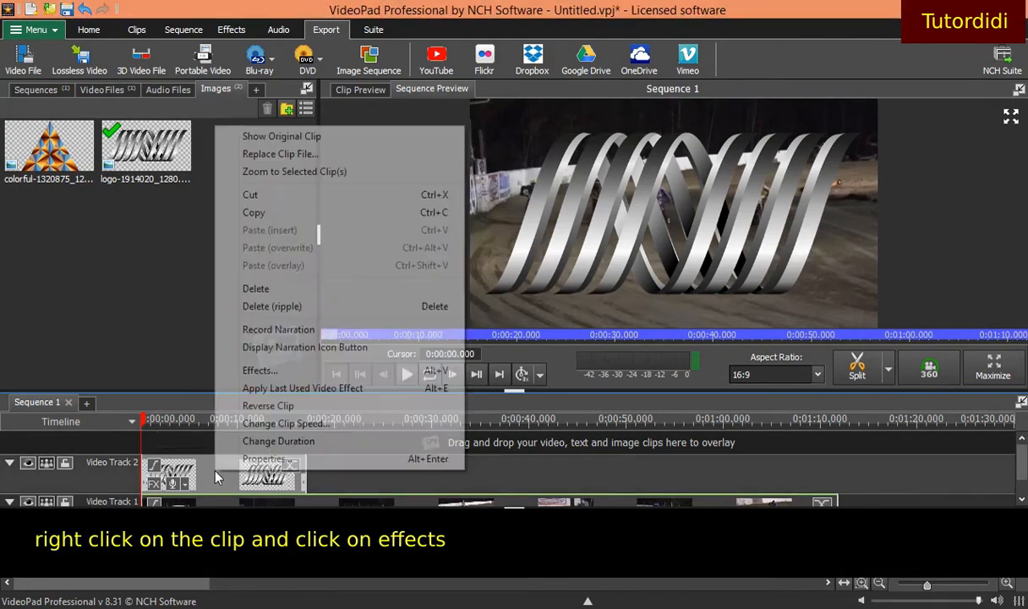
pyautogui.click(258, 370)
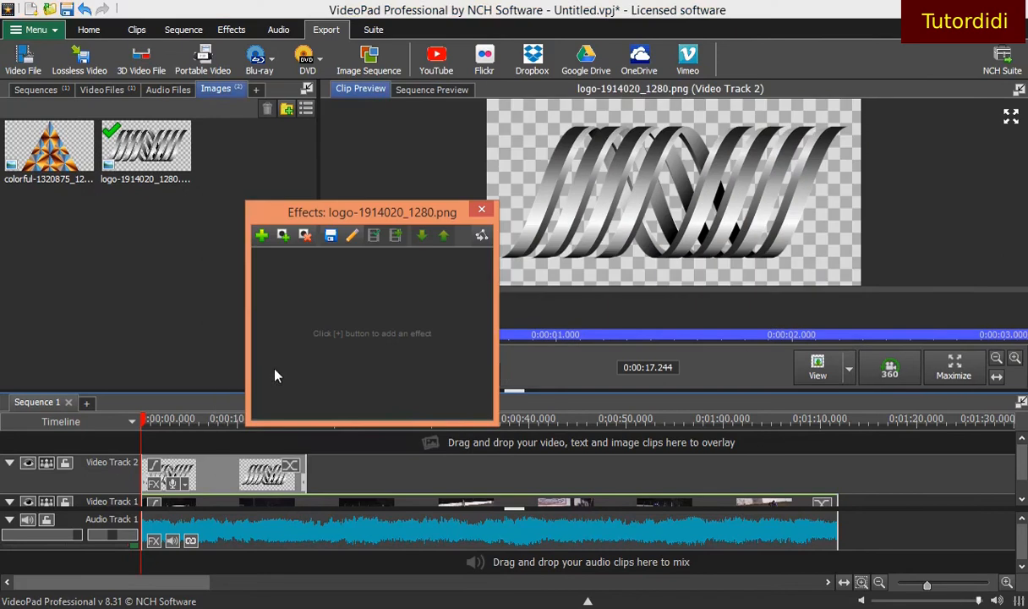
pyautogui.click(262, 237)
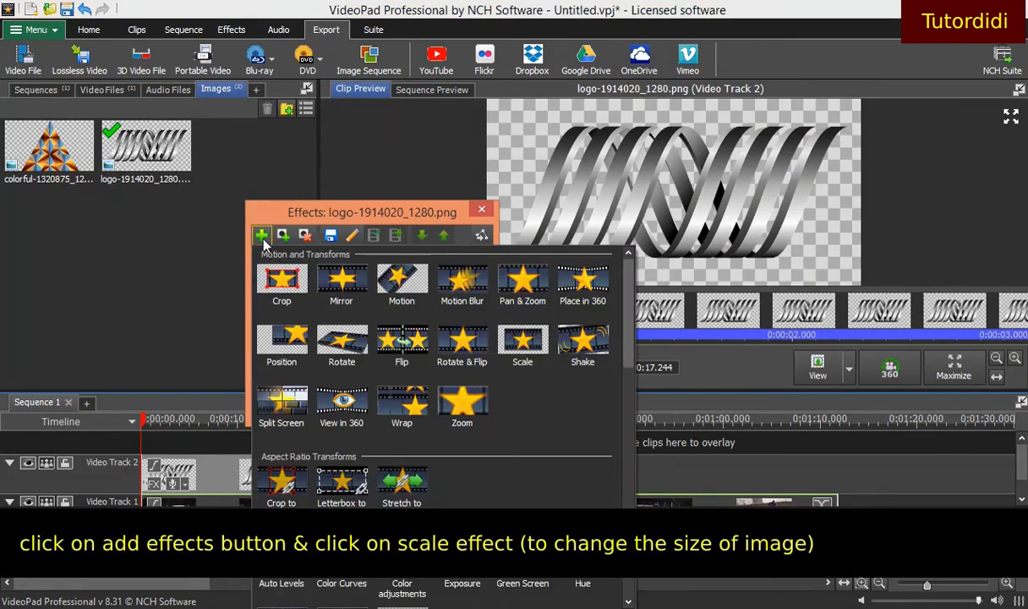
pyautogui.click(524, 359)
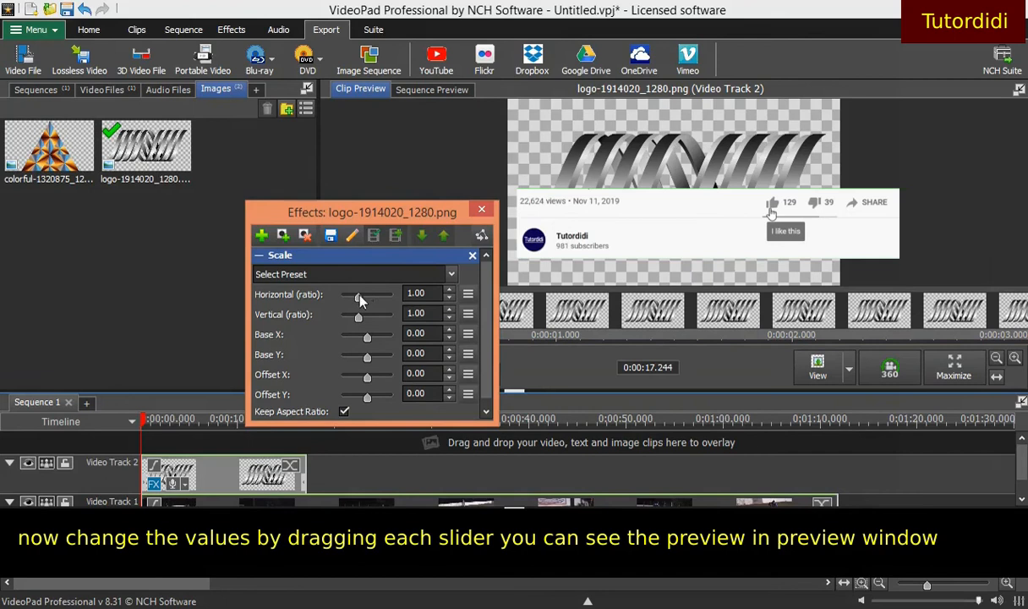
# Scale the logo to a ratio of 0.15 horizontally and vertically, with Base X at -76, and close its effects
pyautogui.moveTo(358, 302); pyautogui.dragTo(352, 301)
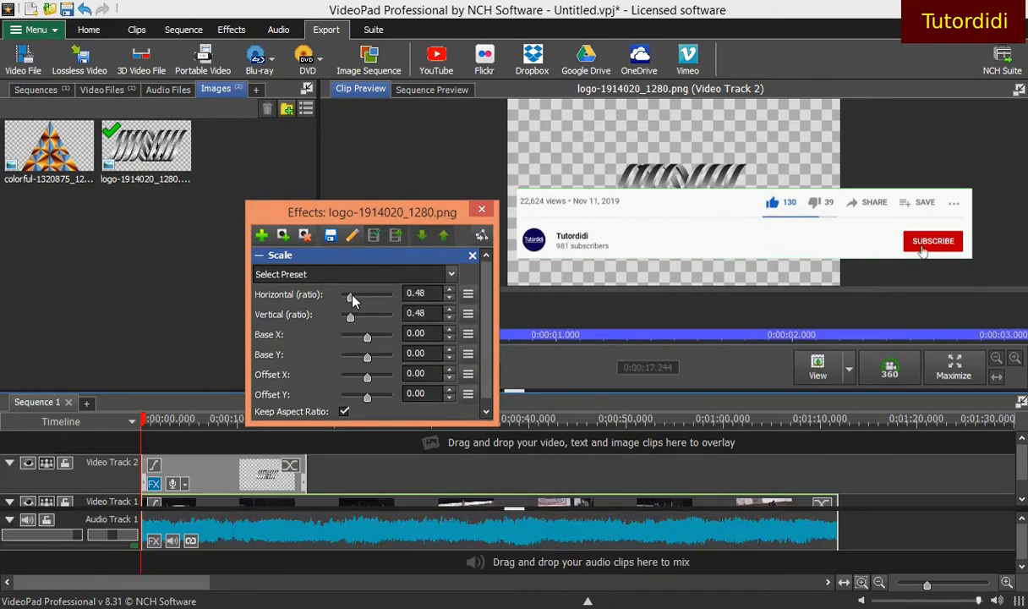
pyautogui.moveTo(350, 302); pyautogui.dragTo(346, 296)
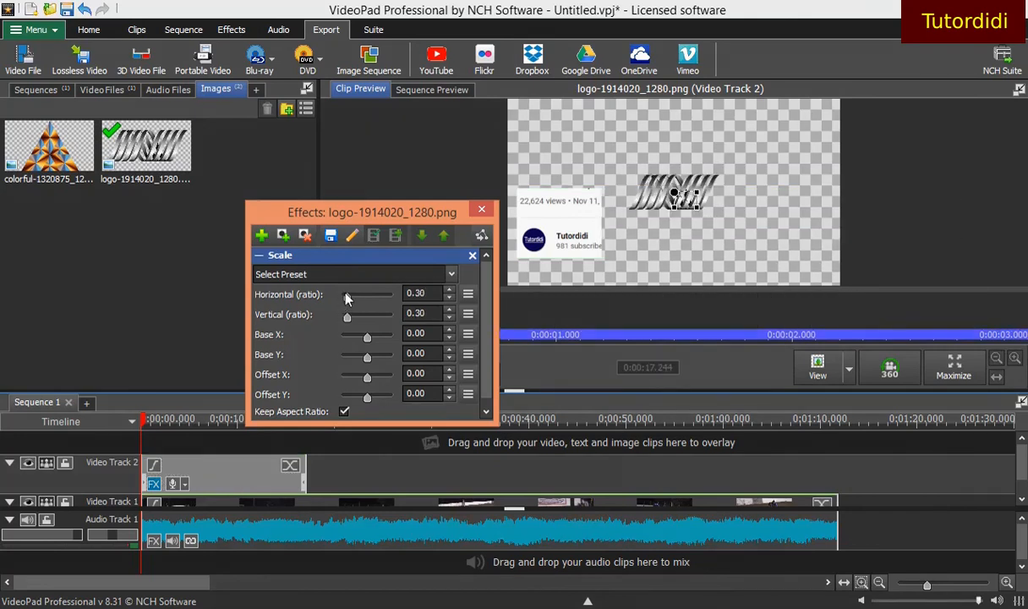
pyautogui.moveTo(351, 302); pyautogui.dragTo(349, 301)
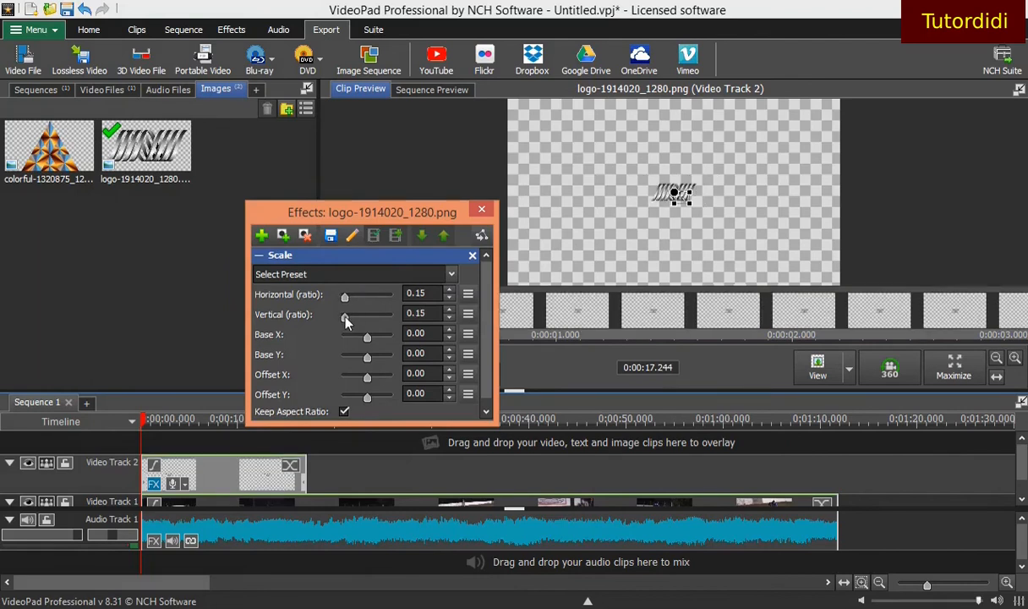
pyautogui.moveTo(347, 320); pyautogui.dragTo(349, 319)
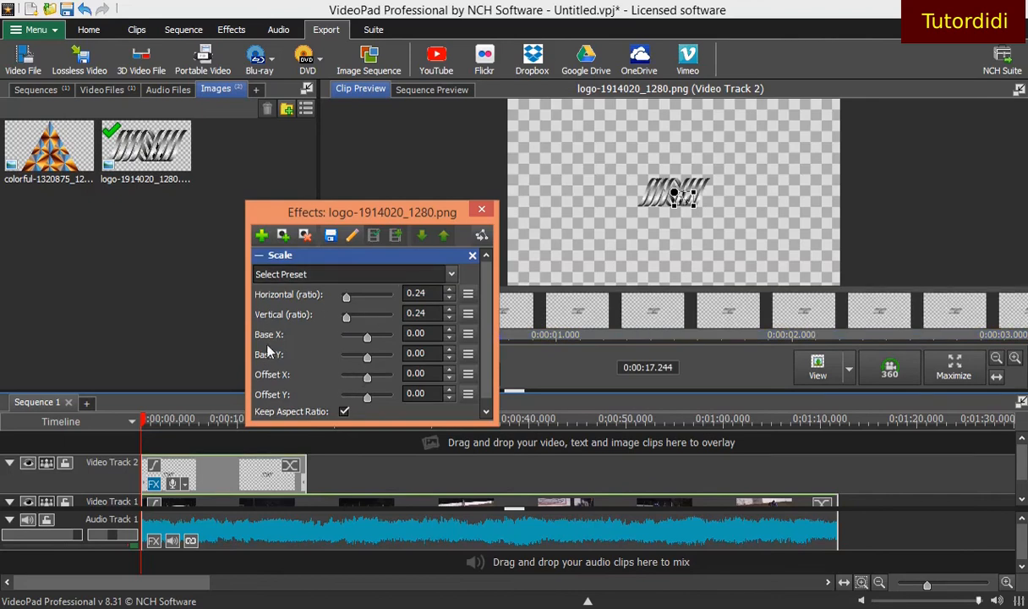
pyautogui.click(366, 338)
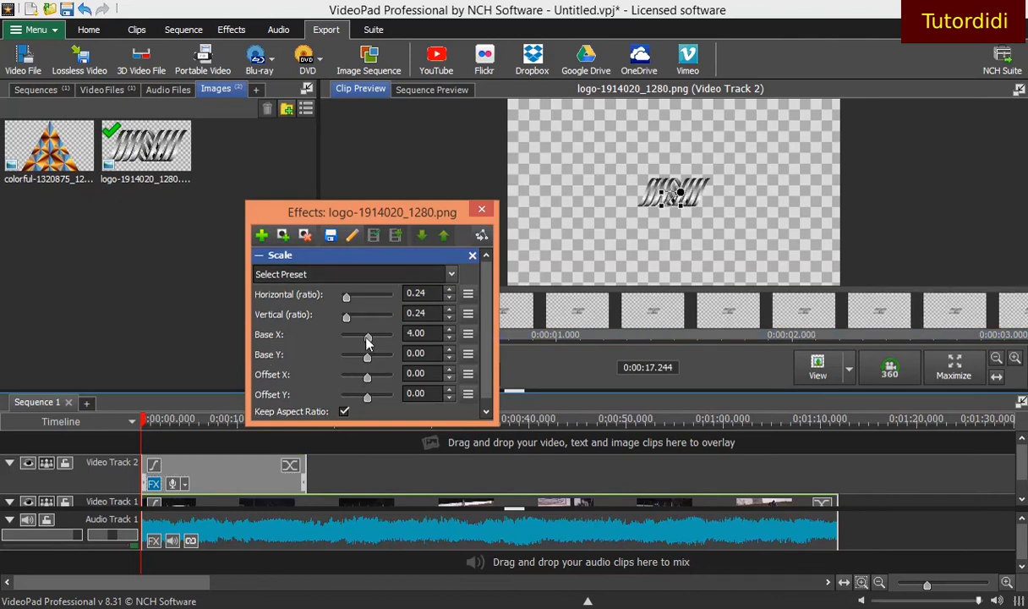
pyautogui.moveTo(366, 338); pyautogui.dragTo(348, 336)
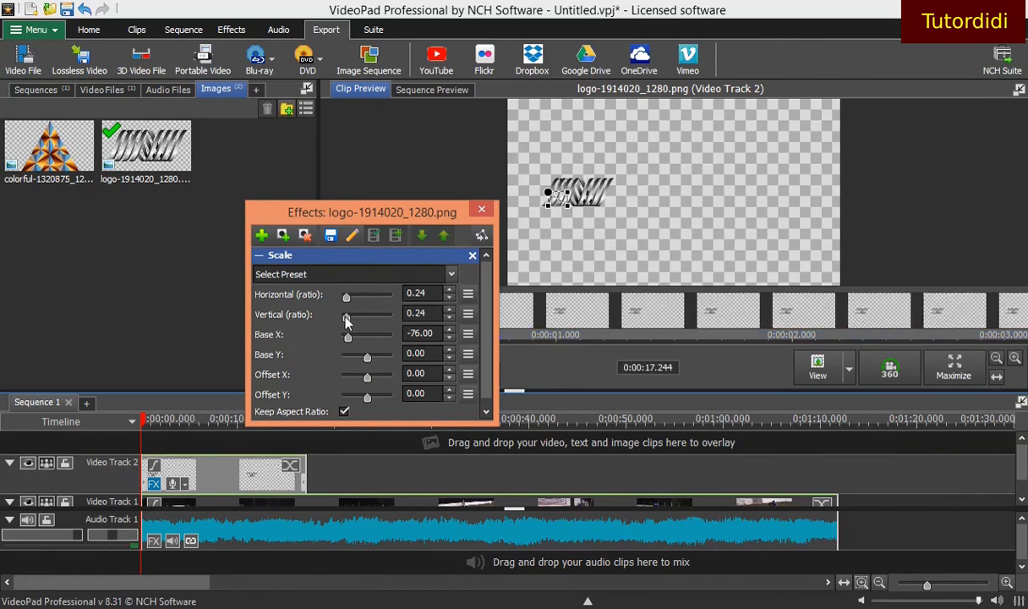
pyautogui.moveTo(345, 321); pyautogui.dragTo(344, 321)
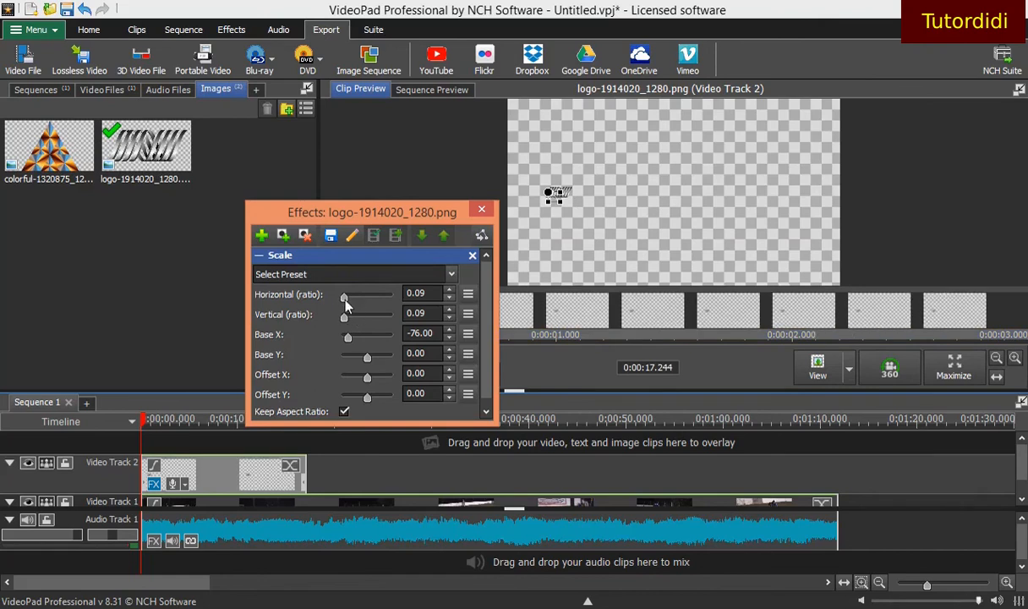
pyautogui.moveTo(346, 305); pyautogui.dragTo(348, 305)
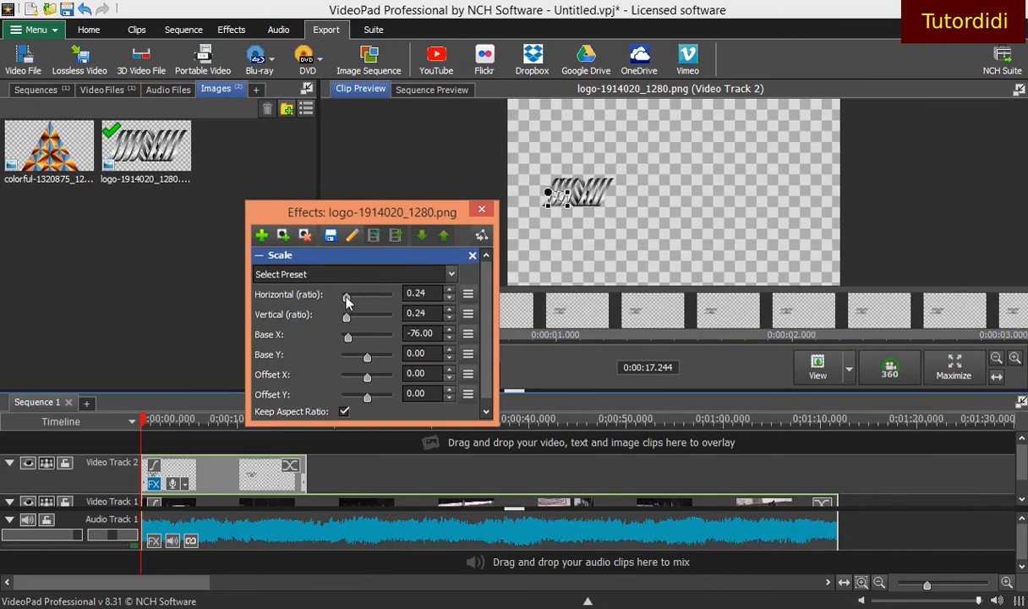
pyautogui.moveTo(346, 297); pyautogui.dragTo(345, 296)
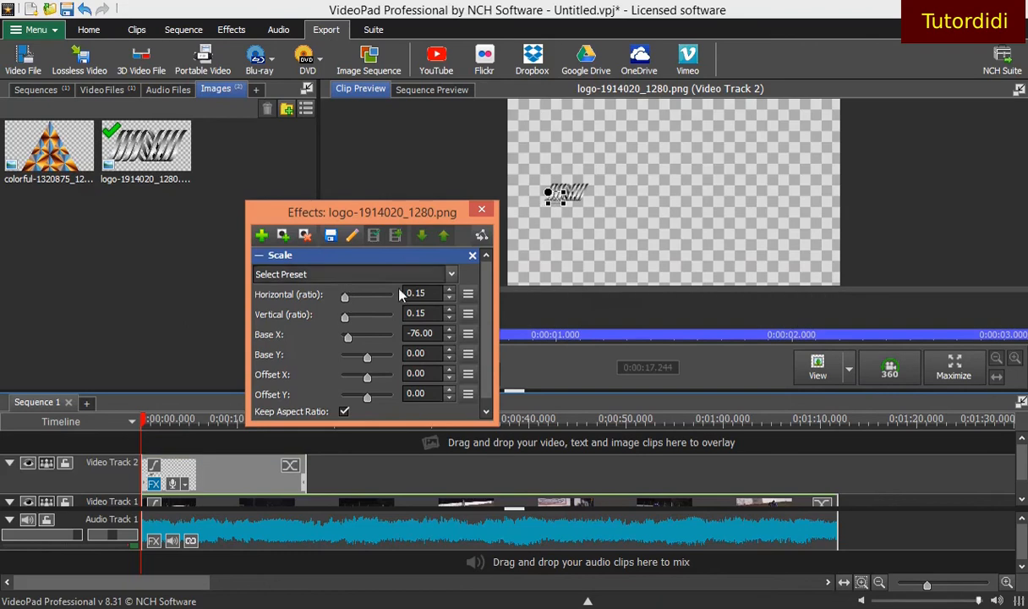
pyautogui.click(482, 209)
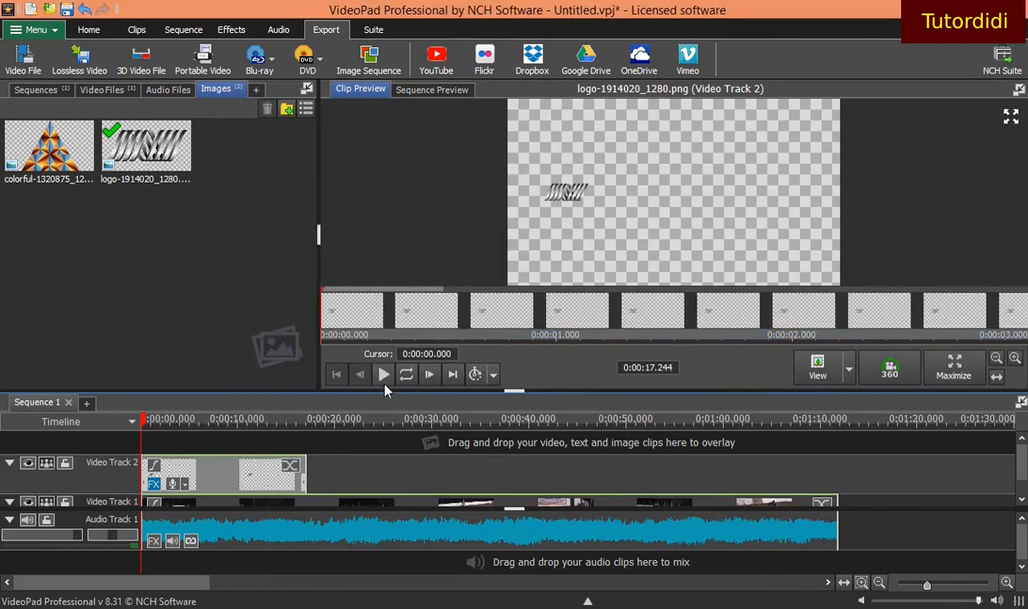
# Play the sequence from its start to check the scaled logo over the video
pyautogui.click(384, 376)
pyautogui.click(384, 375)
pyautogui.click(166, 524)
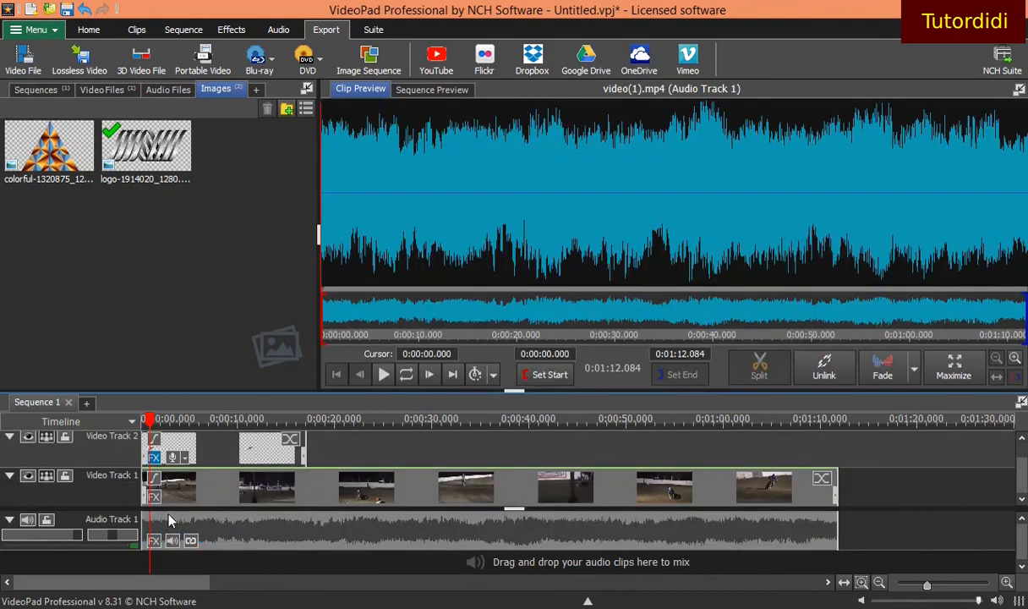
pyautogui.click(186, 486)
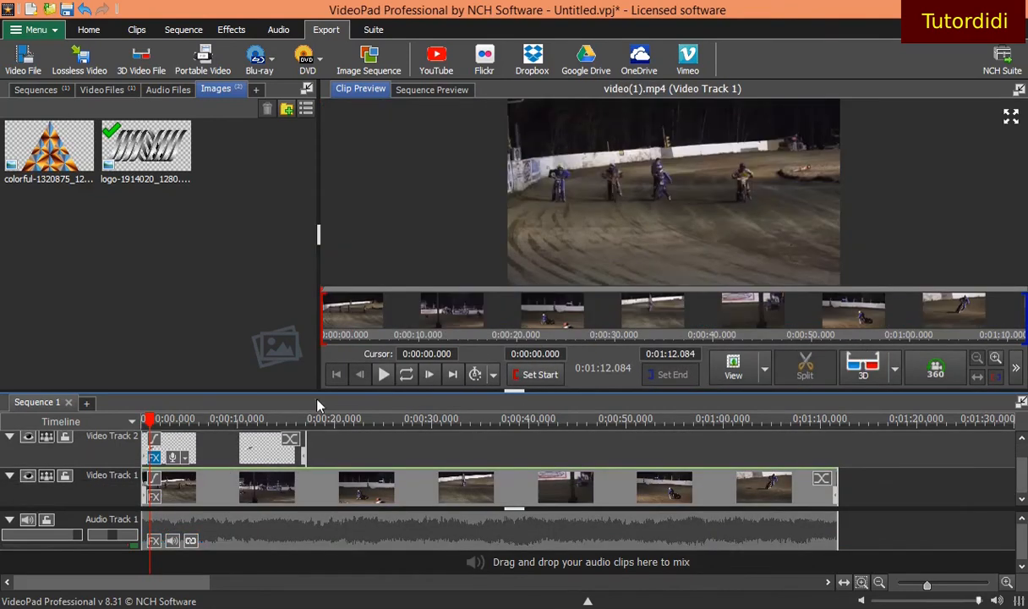
pyautogui.click(149, 419)
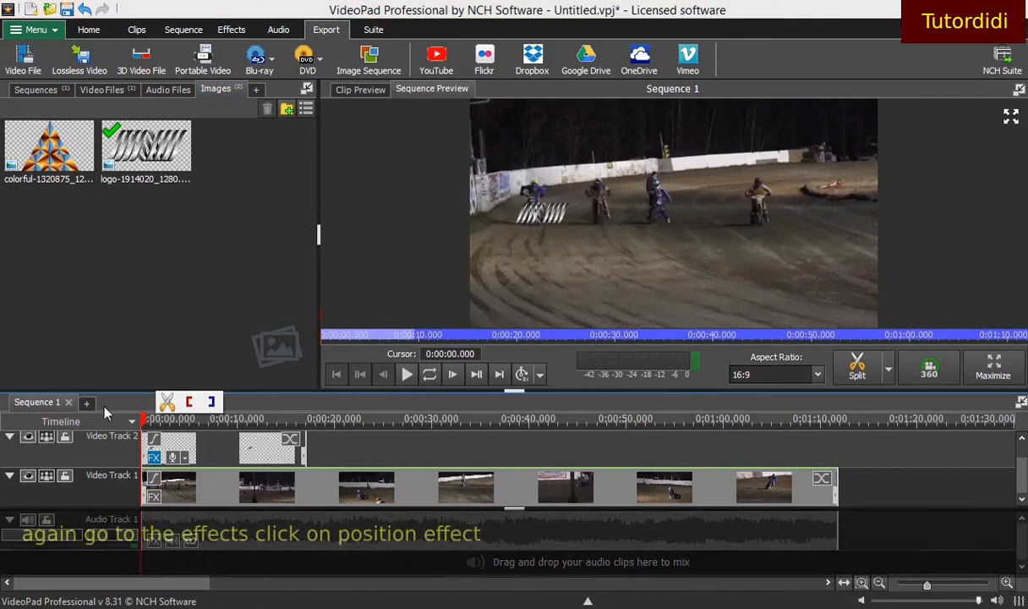
pyautogui.click(408, 375)
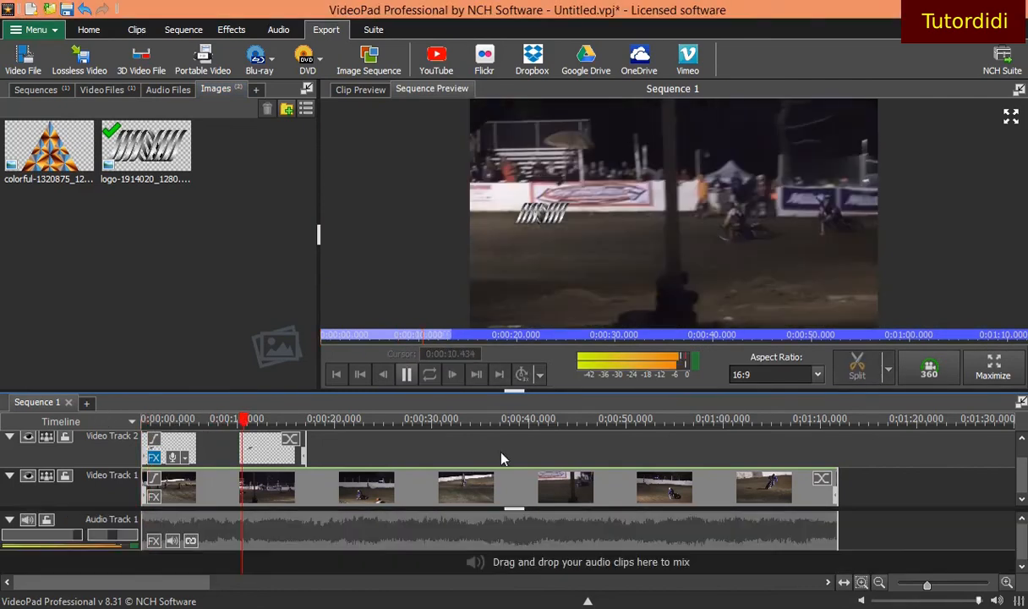
pyautogui.click(408, 376)
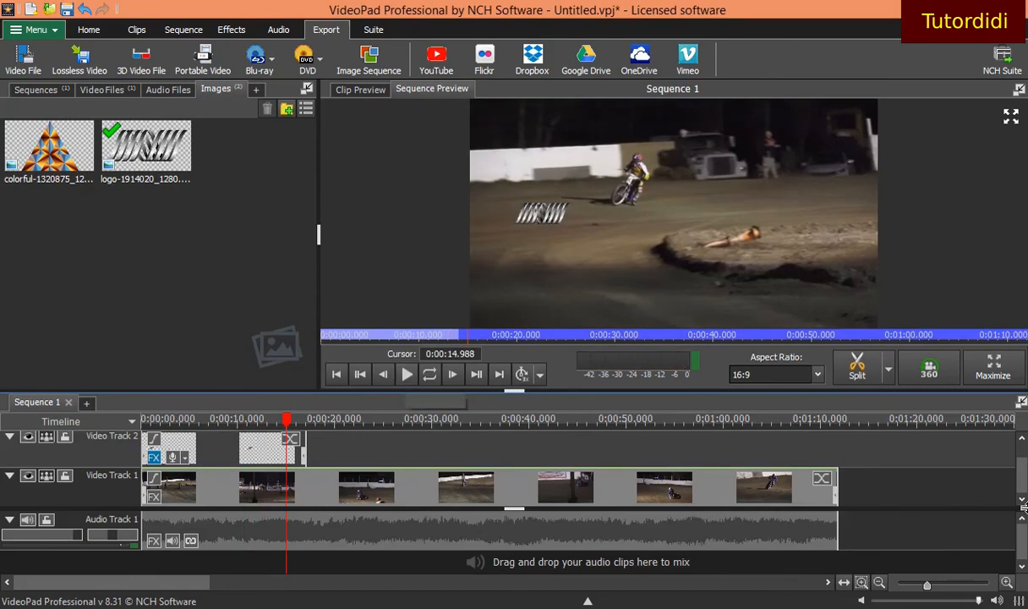
# Add a Position effect to the logo clip on Video Track 2
pyautogui.rightClick(199, 455)
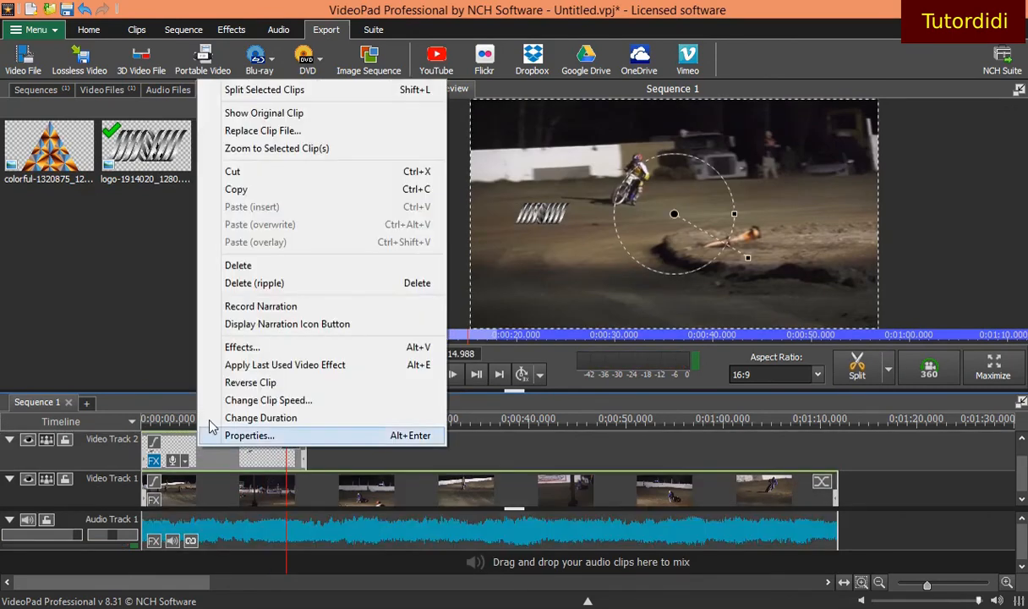
pyautogui.click(241, 346)
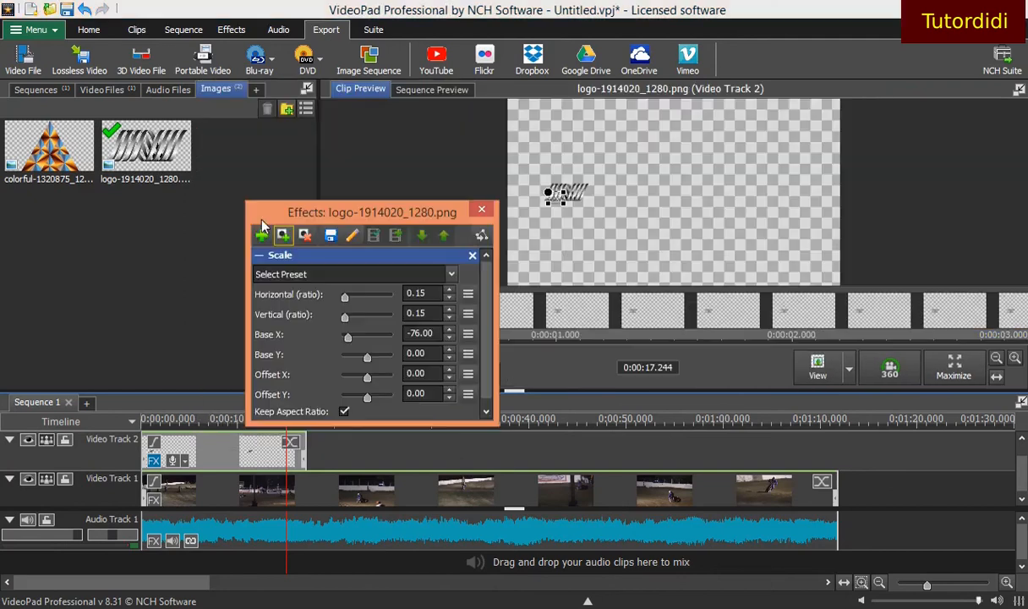
pyautogui.click(262, 236)
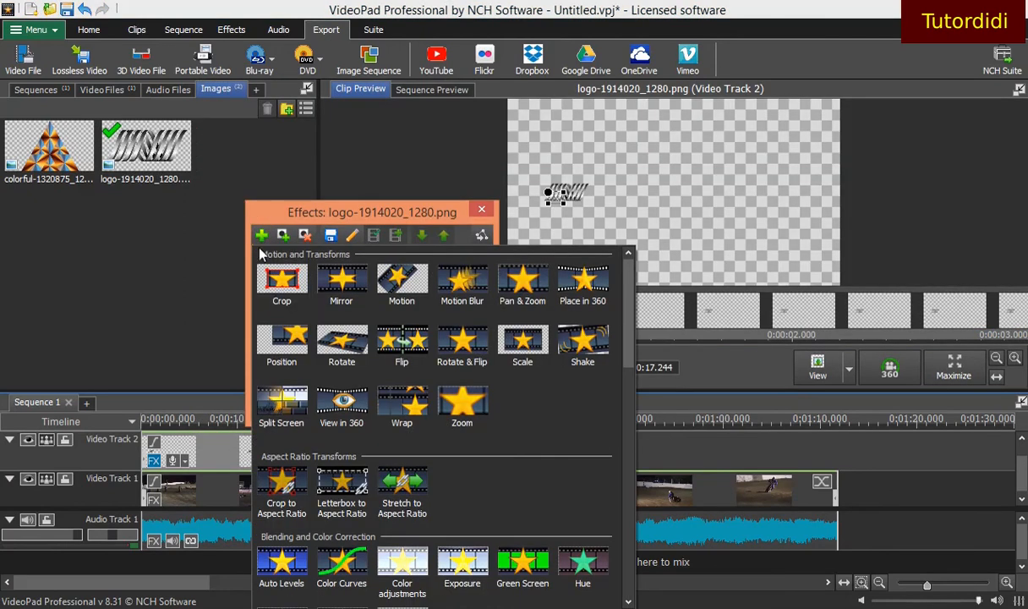
pyautogui.click(283, 347)
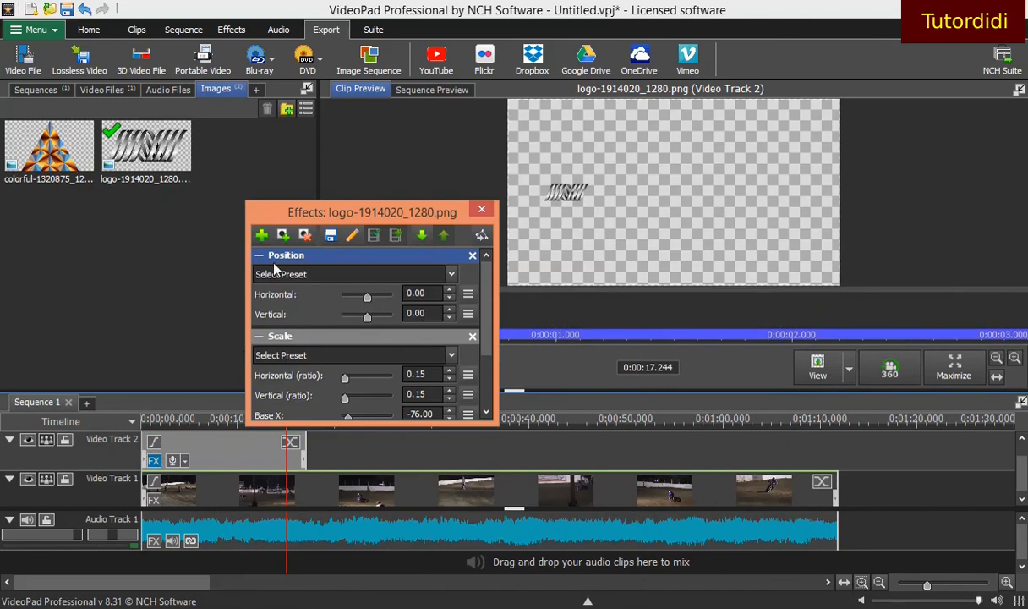
# Move the logo directly in the preview between the frame's corners, finishing in the upper-right corner at horizontal 74.88 and vertical -37.77
pyautogui.moveTo(550, 200); pyautogui.dragTo(537, 135)
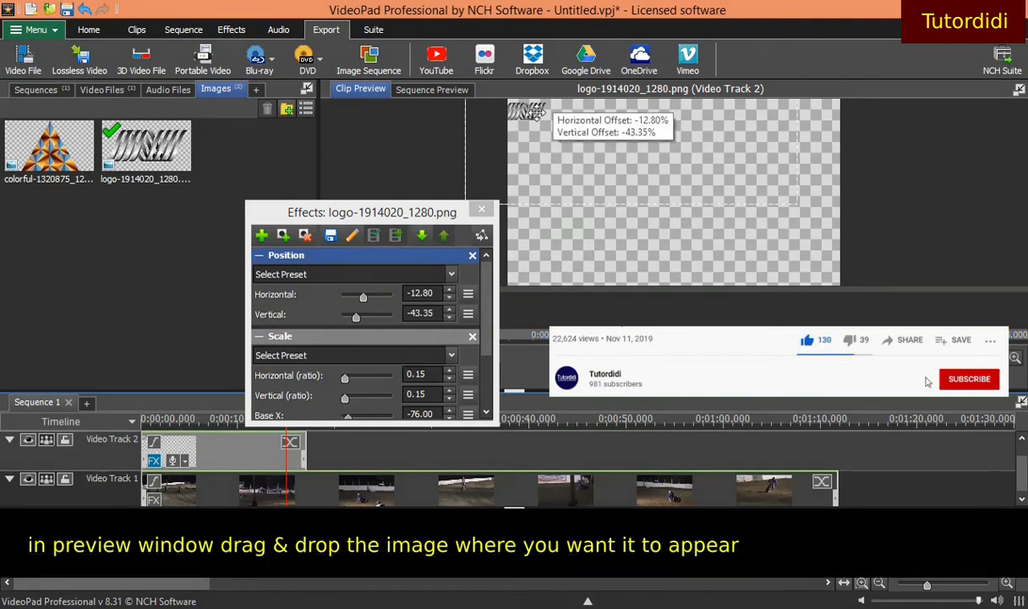
pyautogui.moveTo(535, 113); pyautogui.dragTo(827, 120)
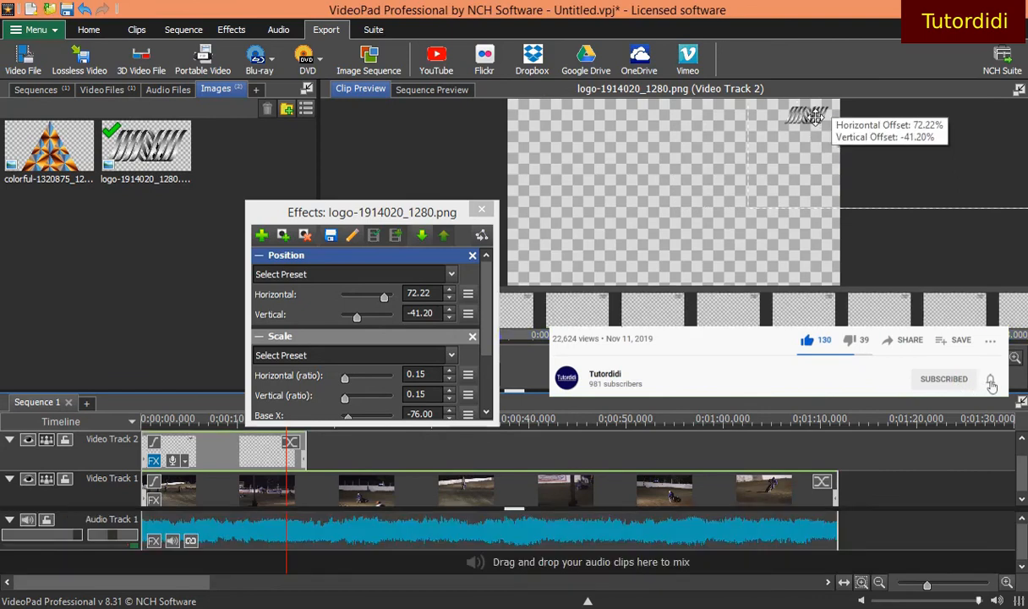
pyautogui.moveTo(814, 117); pyautogui.dragTo(810, 266)
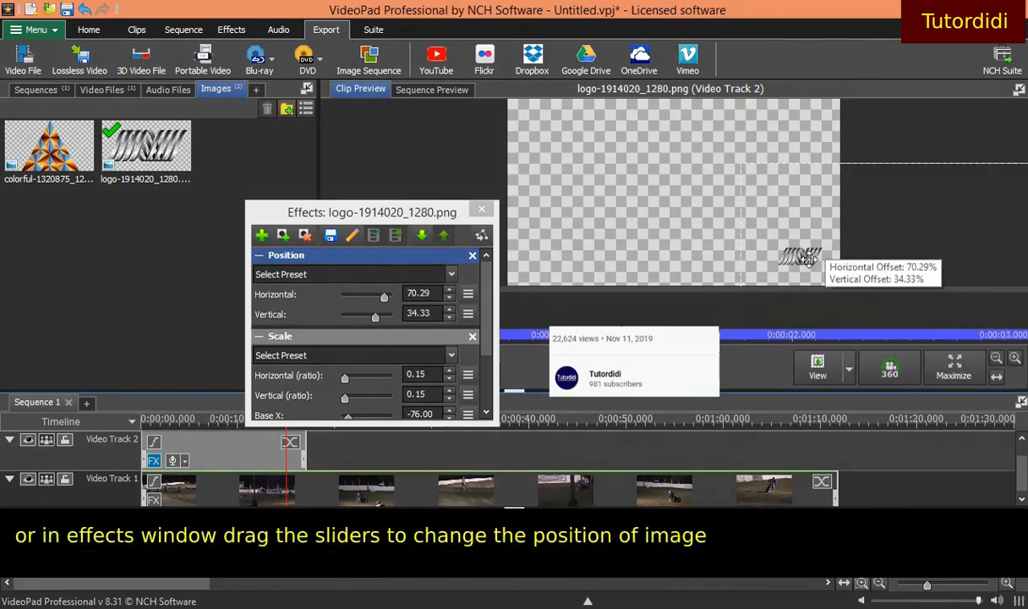
pyautogui.moveTo(804, 255); pyautogui.dragTo(822, 102)
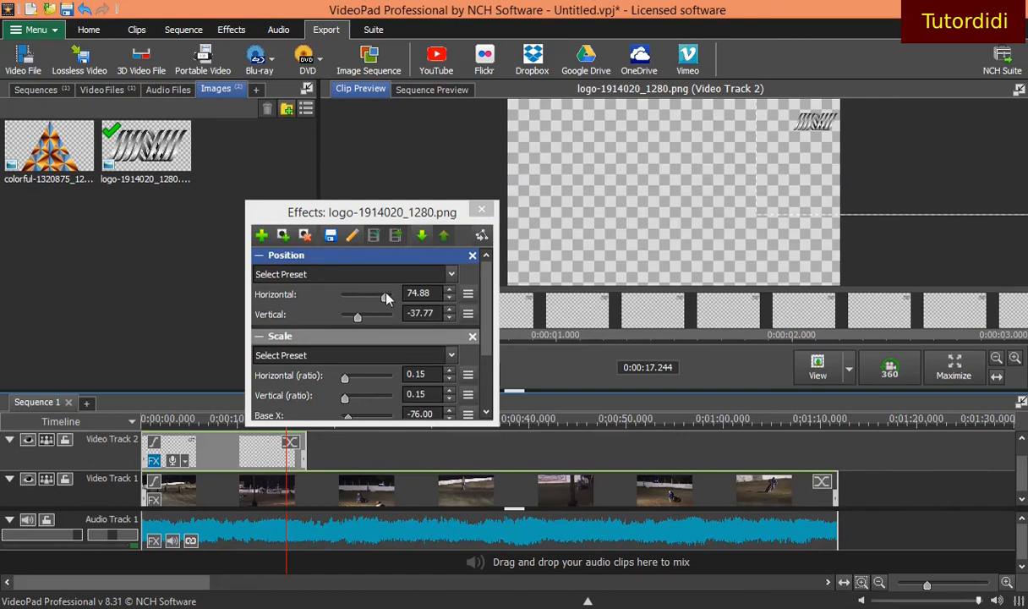
# Set the logo's Position effect to horizontal 70 and vertical -40, and close its effects
pyautogui.moveTo(384, 298)
pyautogui.mouseDown()
pyautogui.moveTo(389, 306)
pyautogui.moveTo(378, 297)
pyautogui.mouseUp()
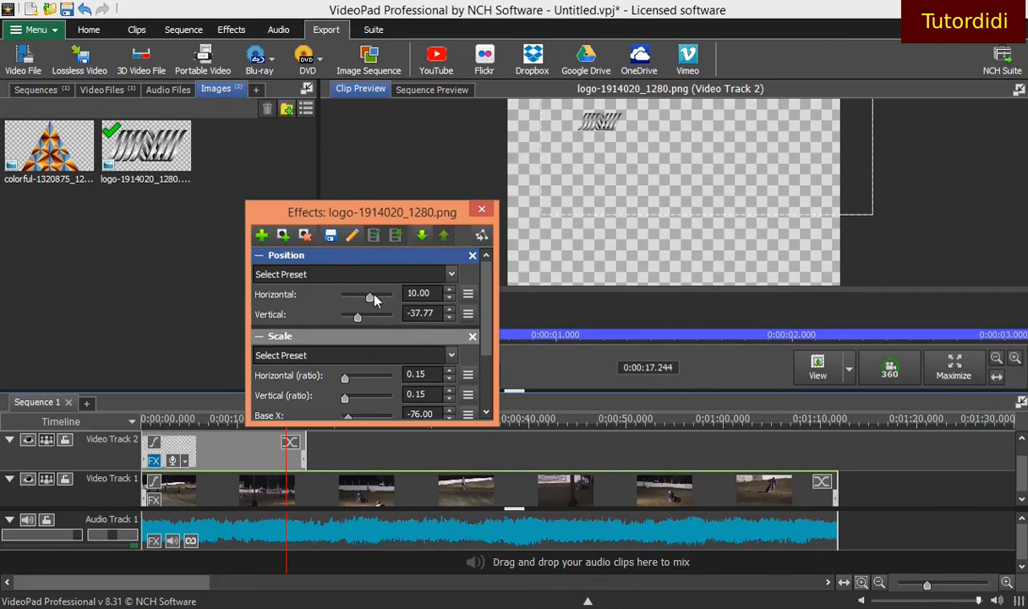
pyautogui.moveTo(375, 298); pyautogui.dragTo(380, 309)
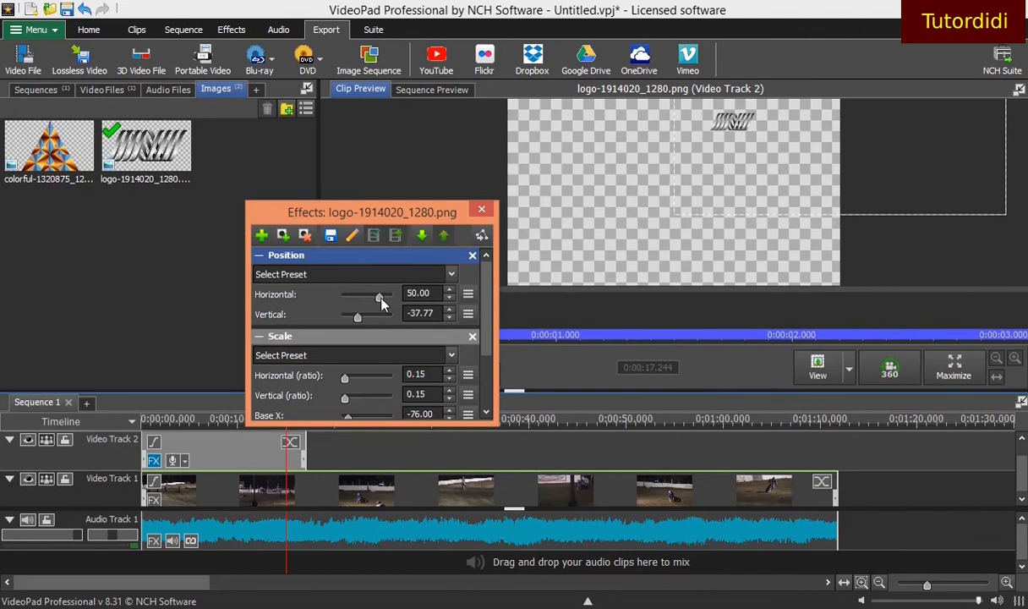
pyautogui.moveTo(381, 300); pyautogui.dragTo(384, 300)
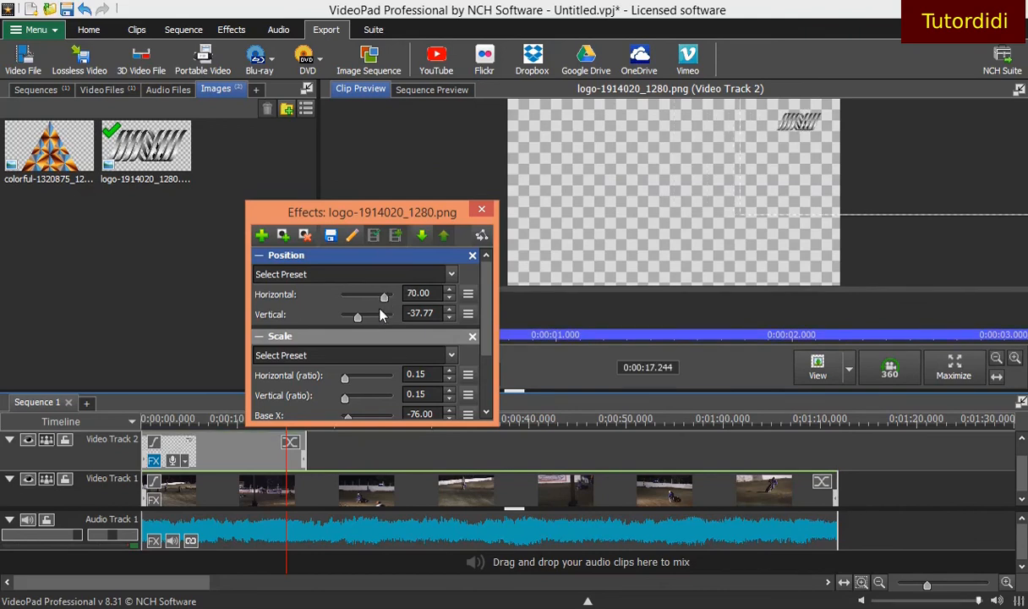
pyautogui.moveTo(358, 321); pyautogui.dragTo(355, 319)
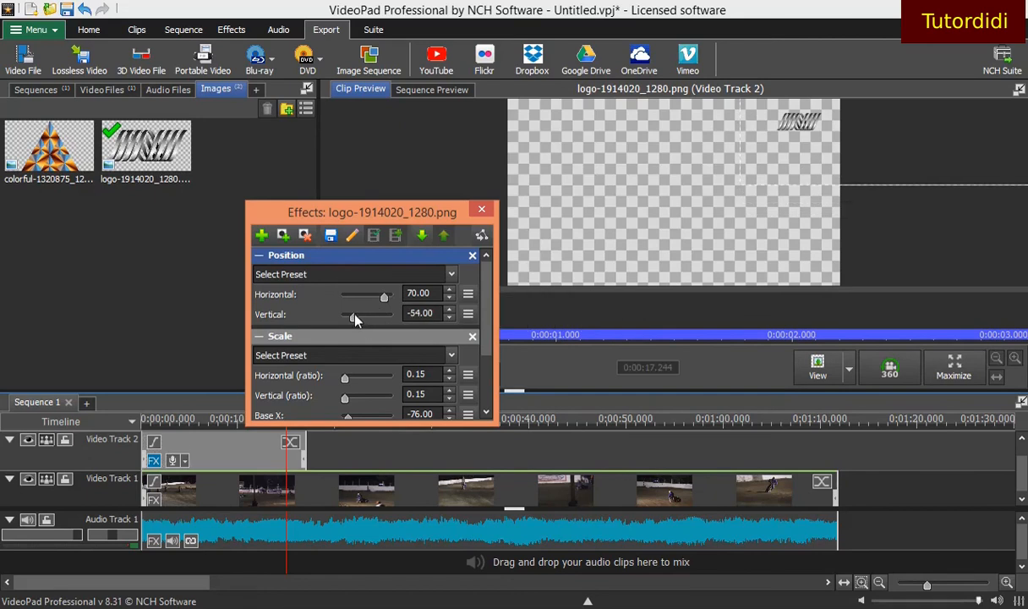
pyautogui.moveTo(358, 318); pyautogui.dragTo(358, 325)
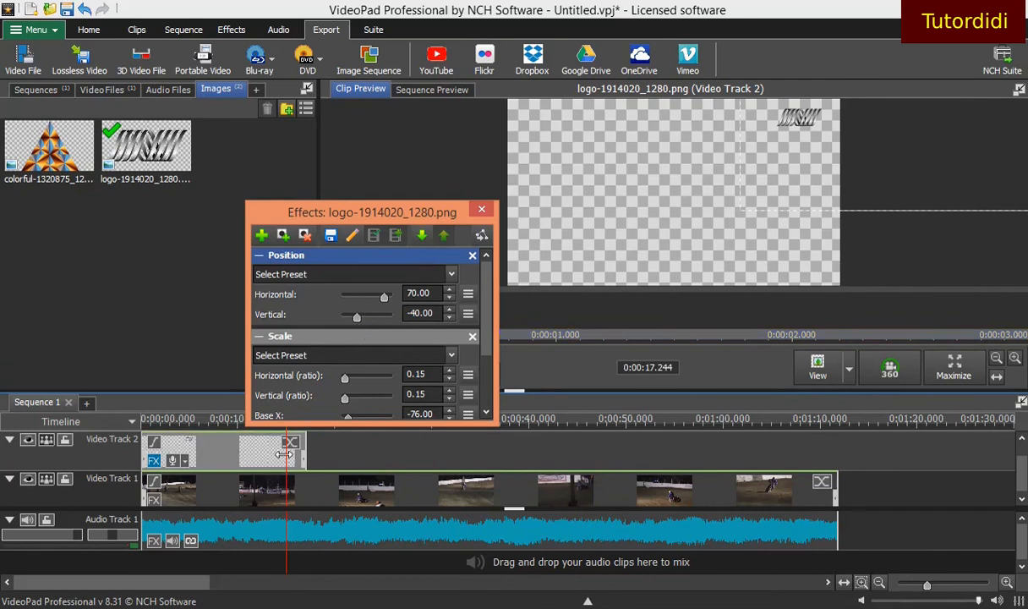
pyautogui.click(481, 209)
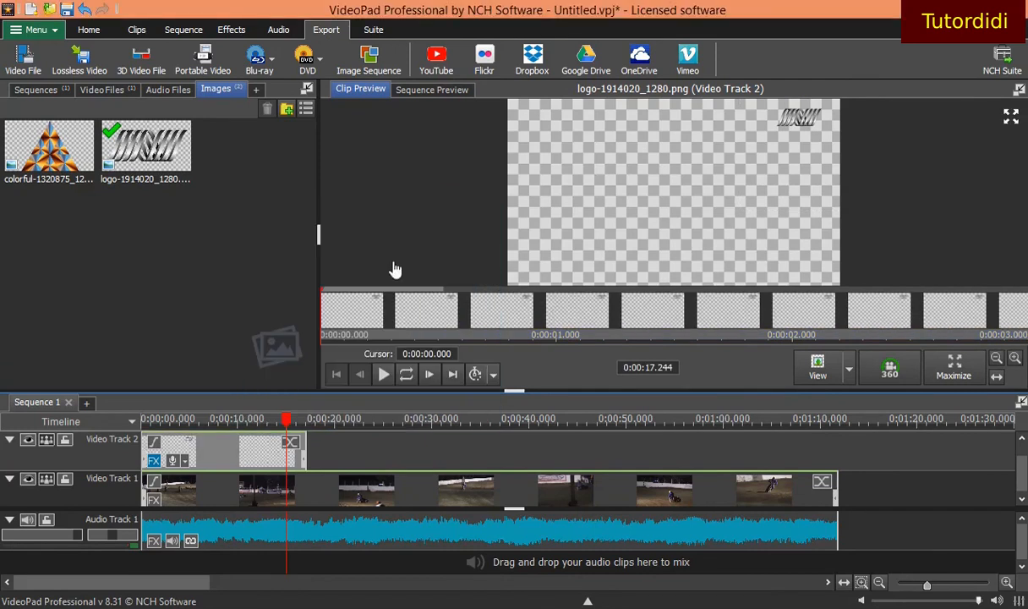
# Play the sequence from its start to check the repositioned logo, and move the playhead to about 18 seconds, past the logo clip's end
pyautogui.moveTo(285, 420); pyautogui.dragTo(100, 441)
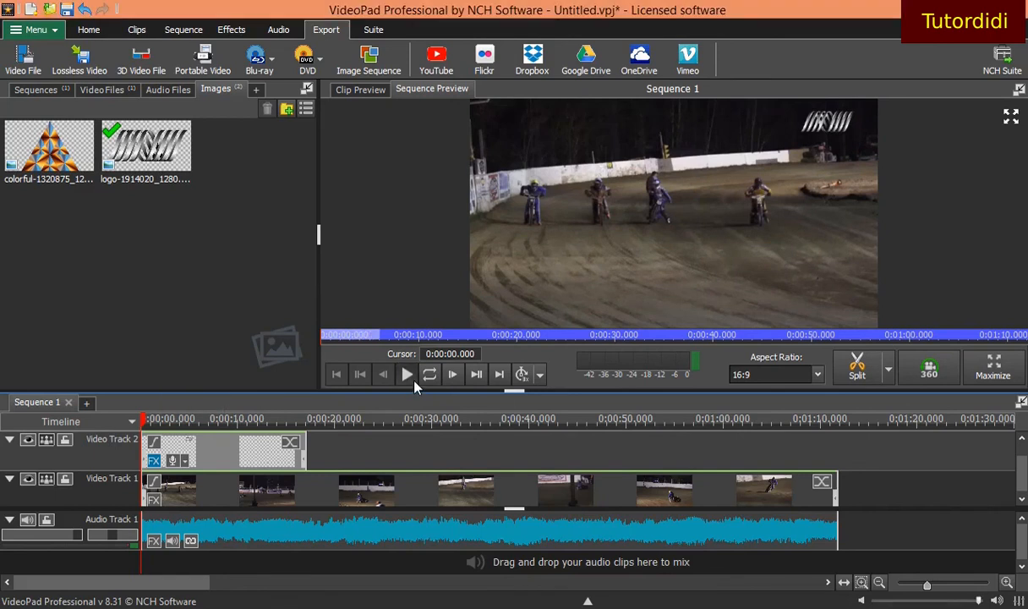
pyautogui.click(411, 379)
pyautogui.click(319, 419)
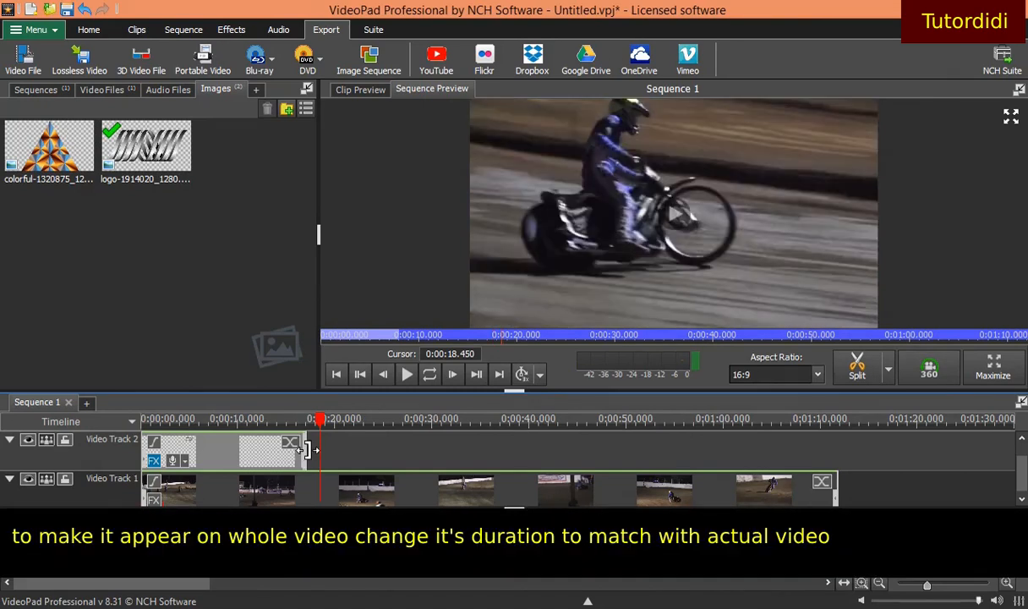
# Extend the logo clip on Video Track 2 to almost the end of the video and play the sequence to check it
pyautogui.moveTo(305, 446); pyautogui.dragTo(826, 453)
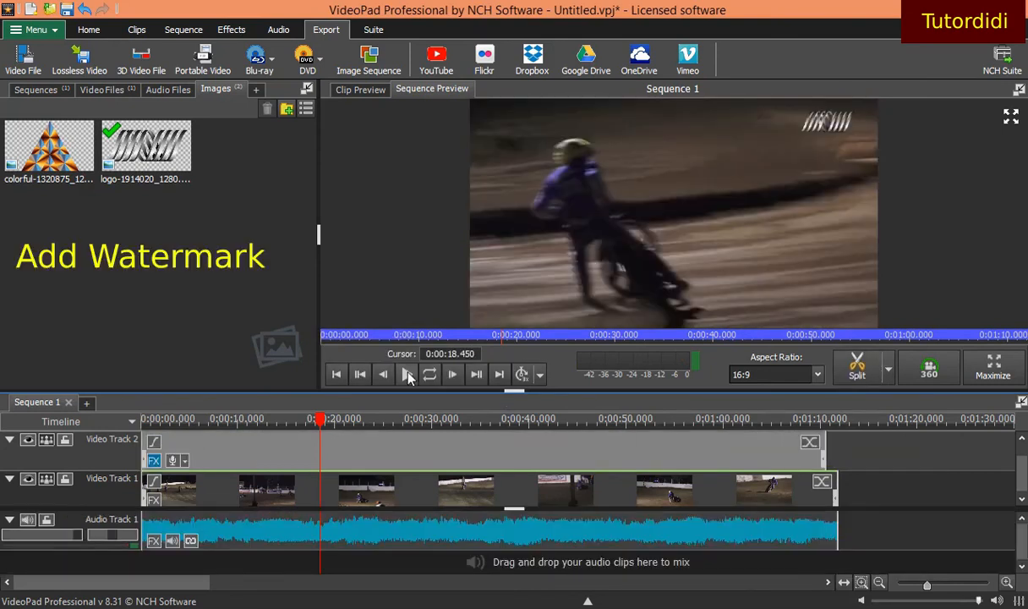
pyautogui.click(407, 375)
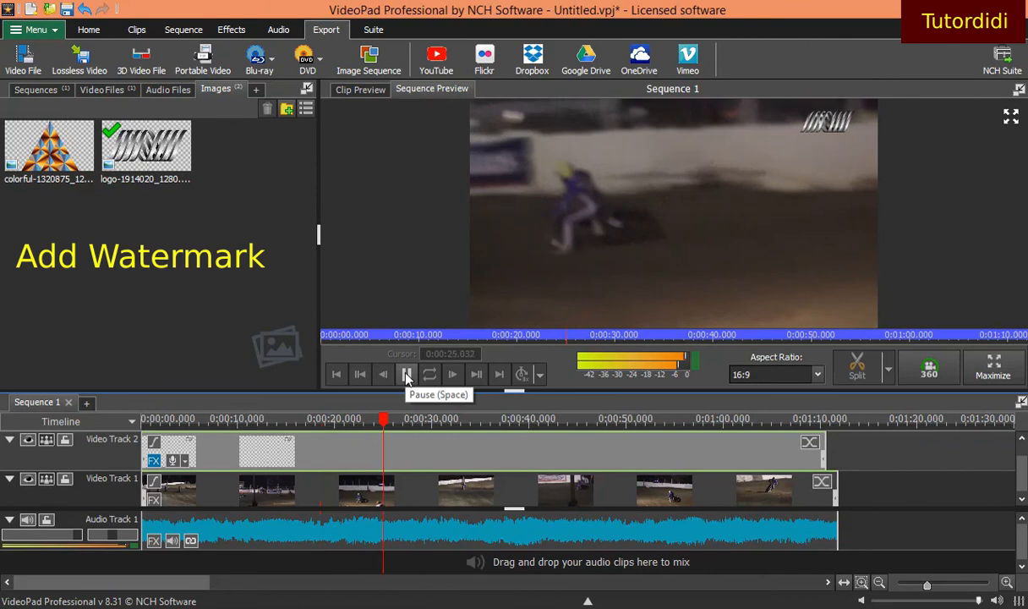
pyautogui.click(407, 374)
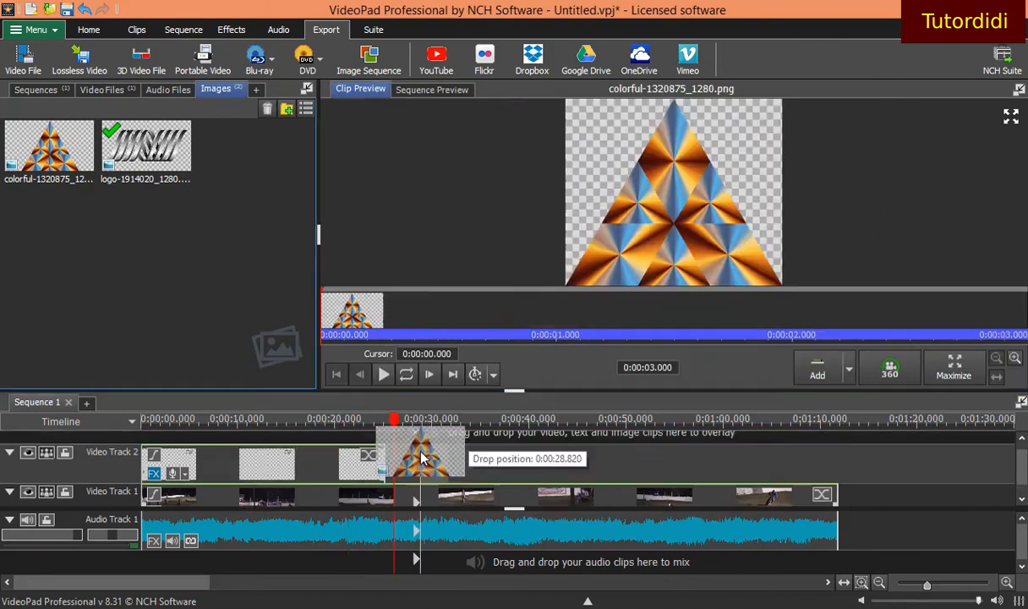
# Place the colorful triangle image on Video Track 2 at about 29 seconds and extend it to 13.518 seconds, with the playhead over it
pyautogui.moveTo(424, 452); pyautogui.dragTo(425, 473)
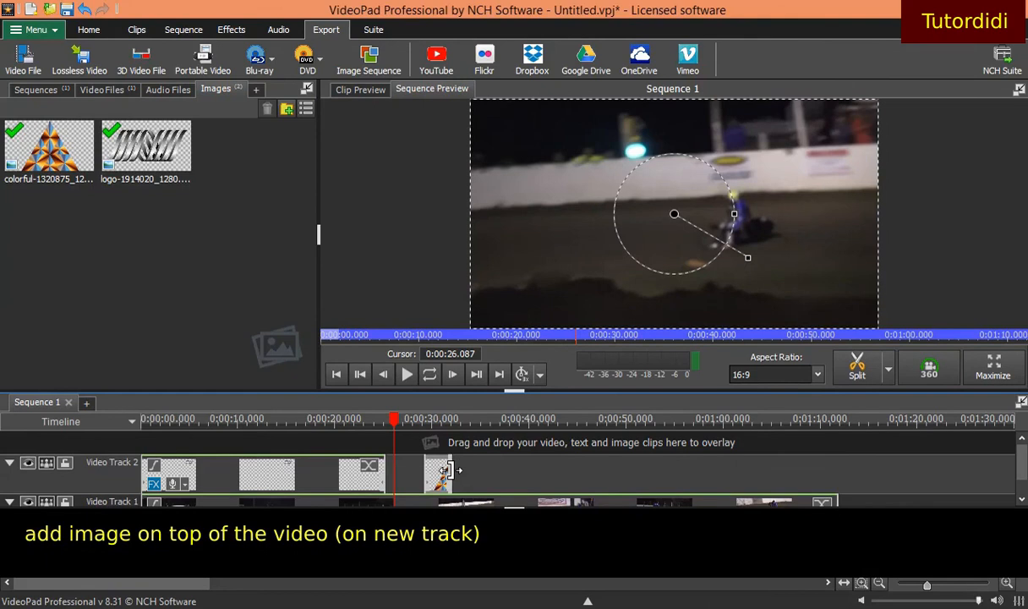
pyautogui.moveTo(449, 470); pyautogui.dragTo(552, 472)
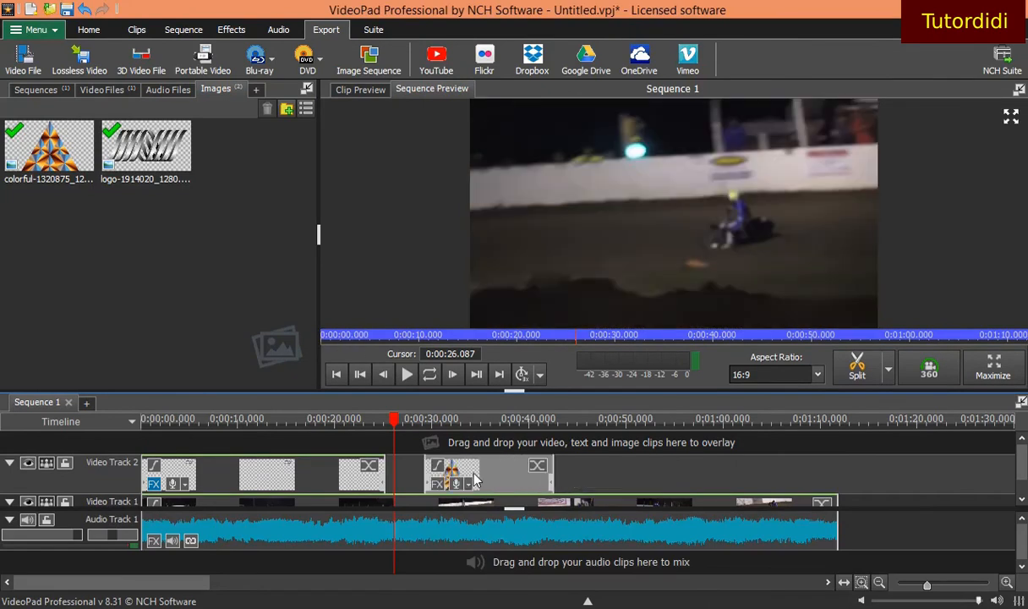
pyautogui.moveTo(395, 419); pyautogui.dragTo(438, 437)
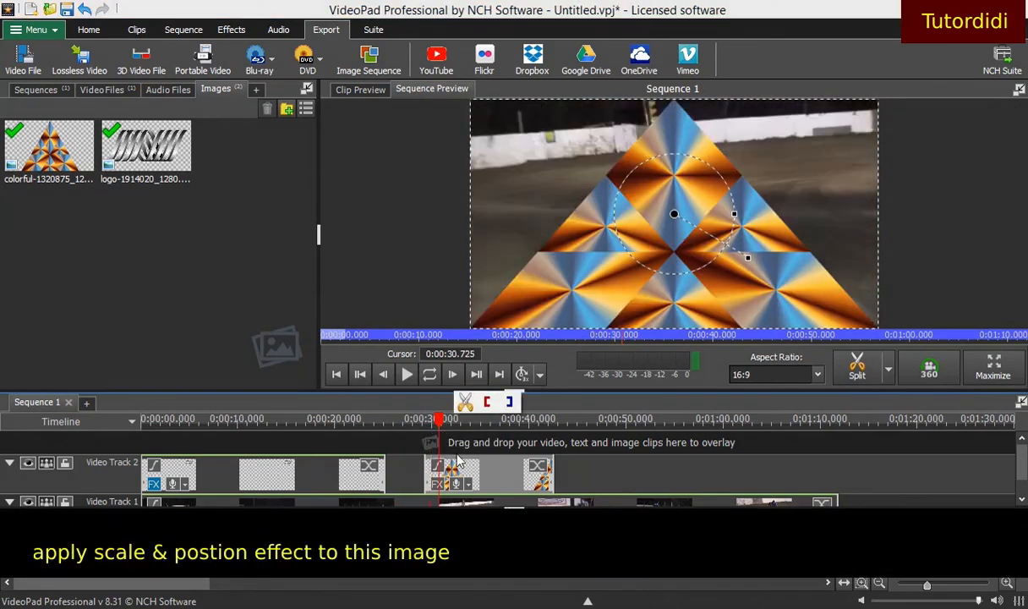
# Add a Scale effect to the triangle image clip and set its horizontal and vertical ratios to 0.21
pyautogui.rightClick(457, 461)
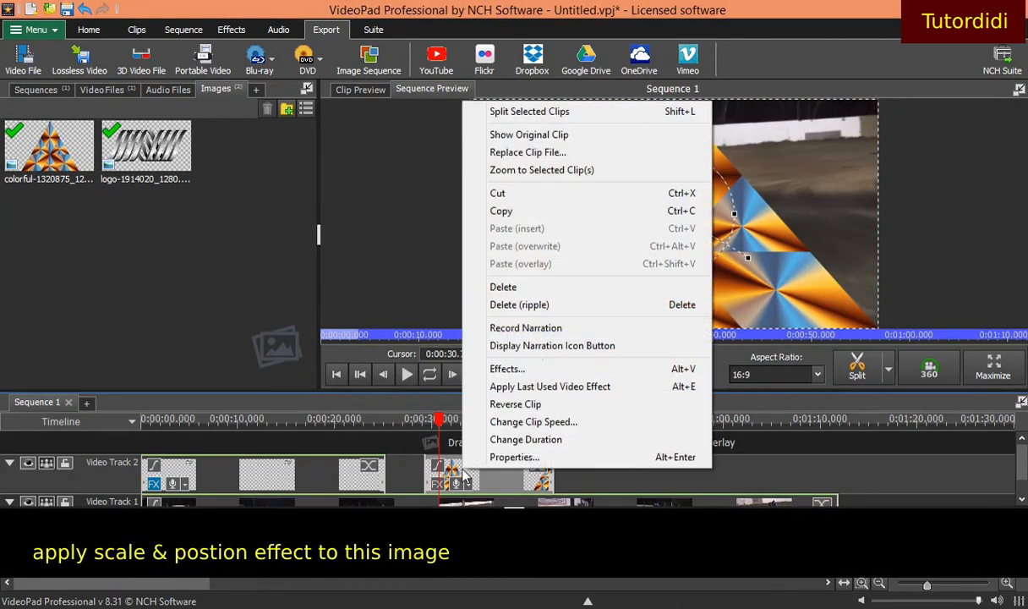
pyautogui.click(523, 368)
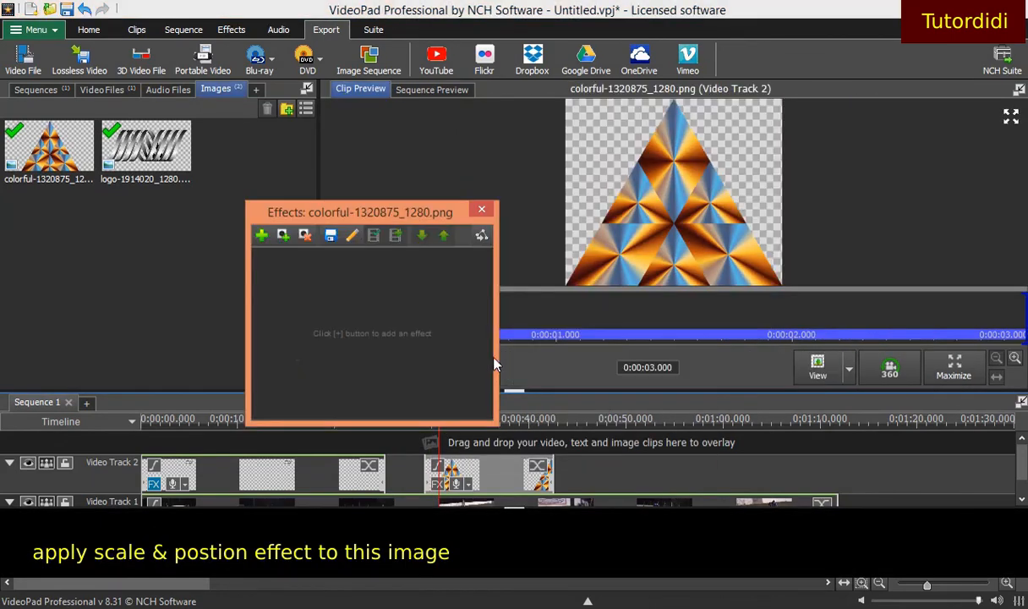
pyautogui.click(261, 235)
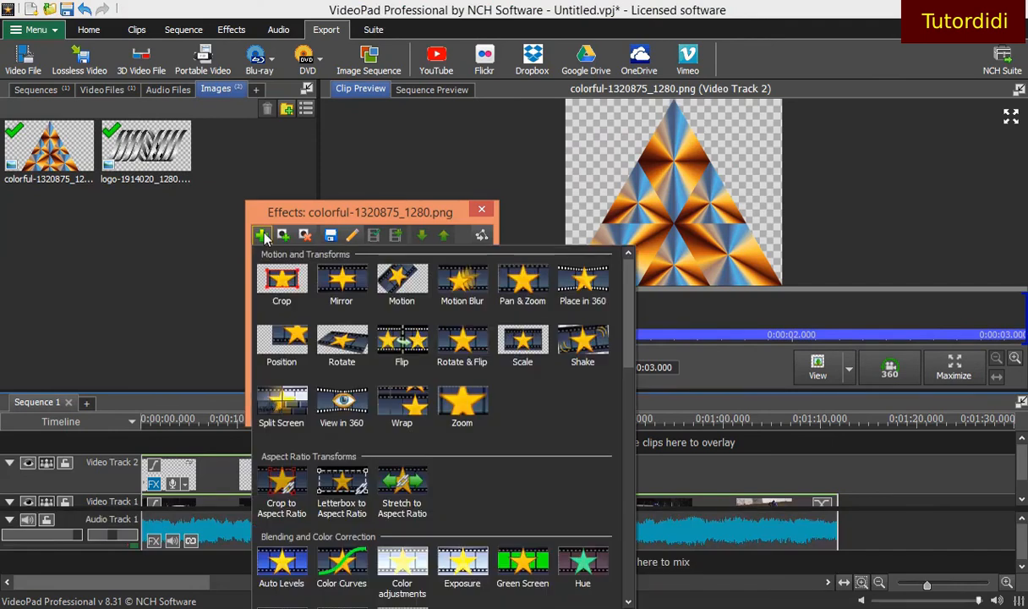
pyautogui.click(514, 352)
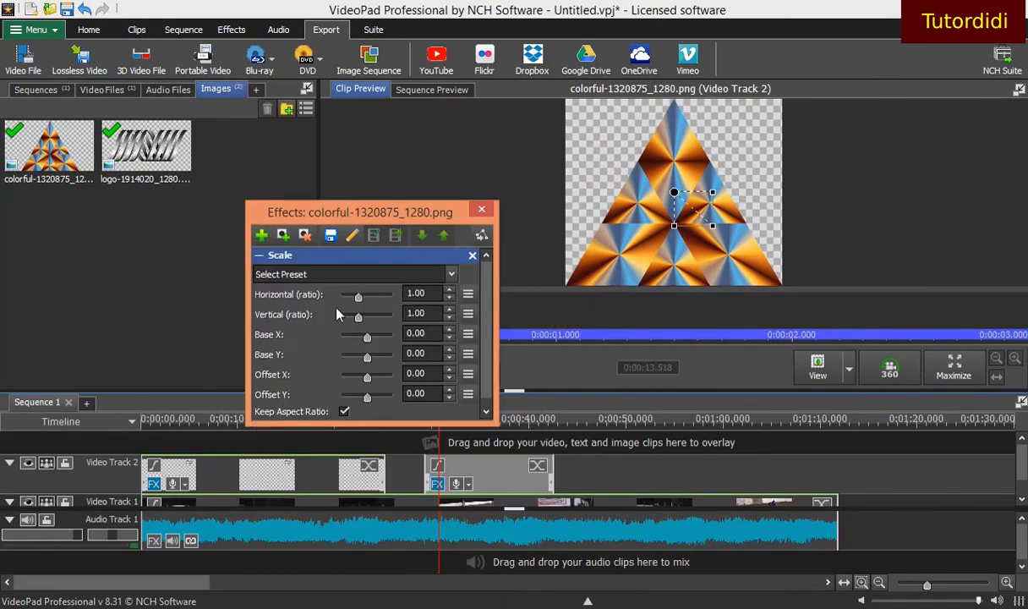
pyautogui.click(355, 295)
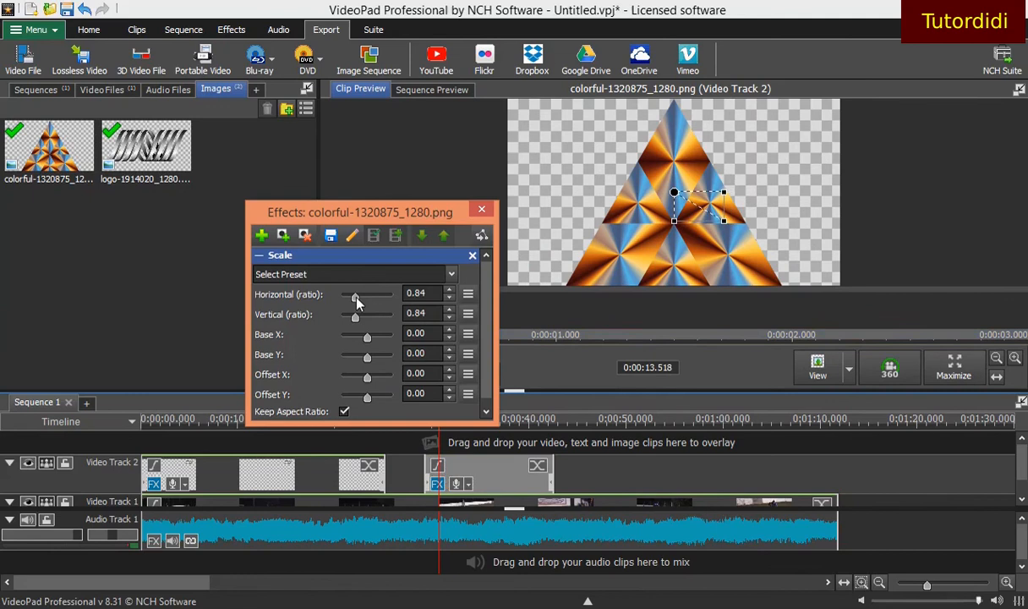
pyautogui.moveTo(355, 301); pyautogui.dragTo(349, 296)
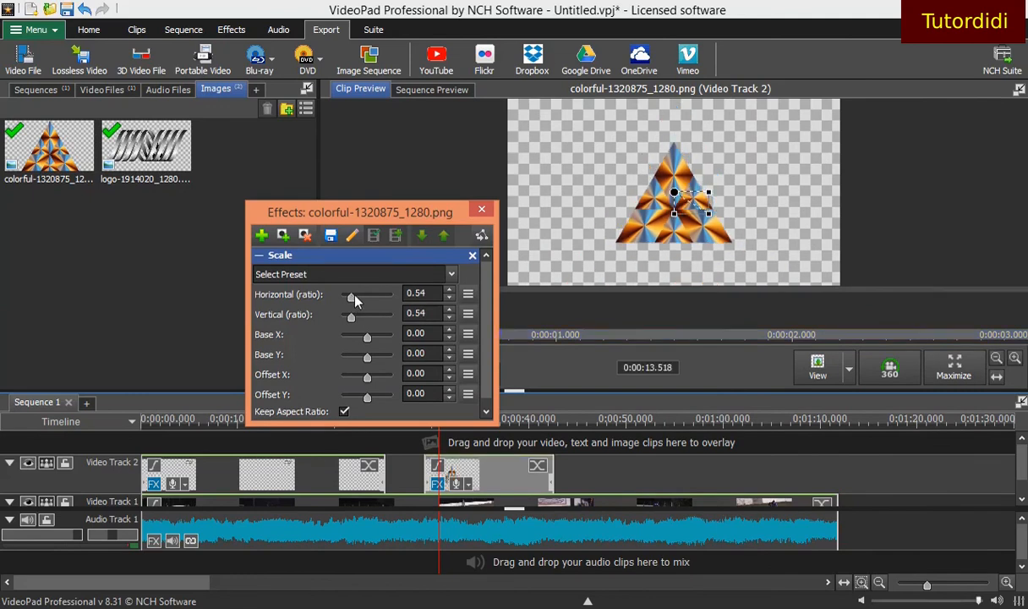
pyautogui.moveTo(351, 300); pyautogui.dragTo(347, 297)
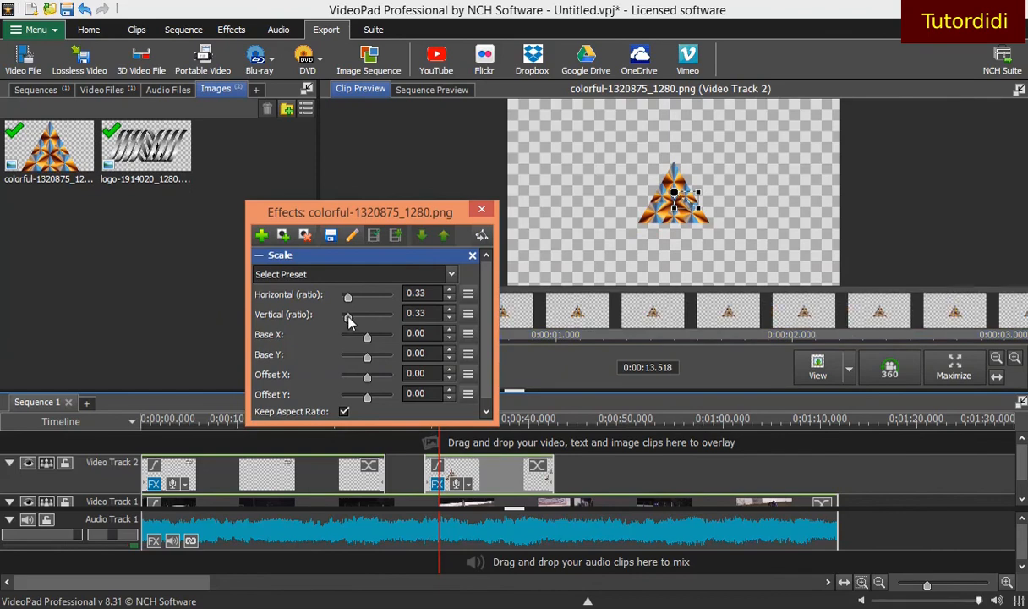
pyautogui.moveTo(349, 321); pyautogui.dragTo(346, 319)
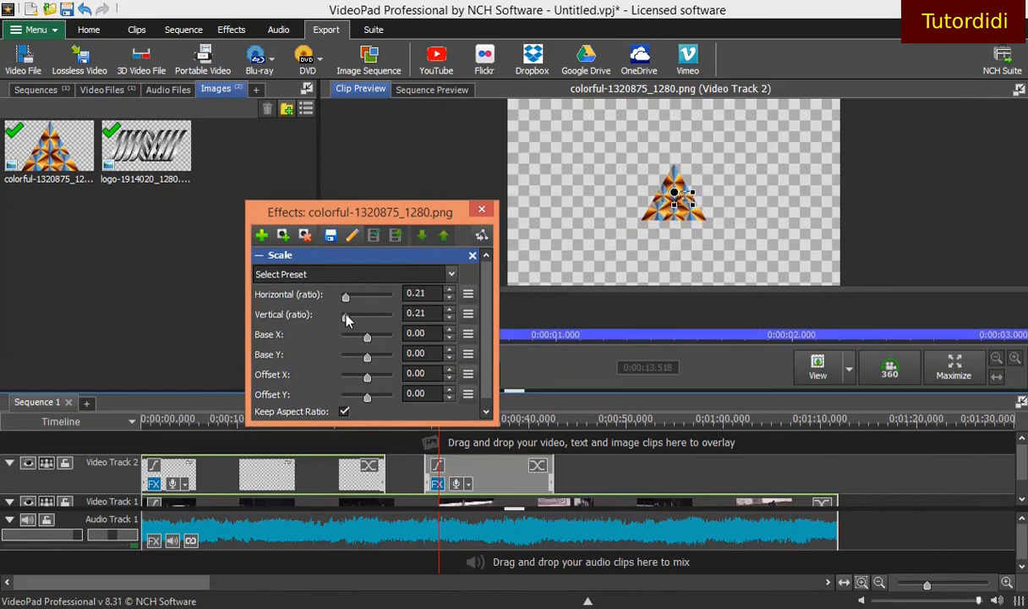
# Add a Position effect to the triangle clip and move it to the frame's lower-right corner at horizontal 39.37 and vertical 34.33
pyautogui.click(262, 236)
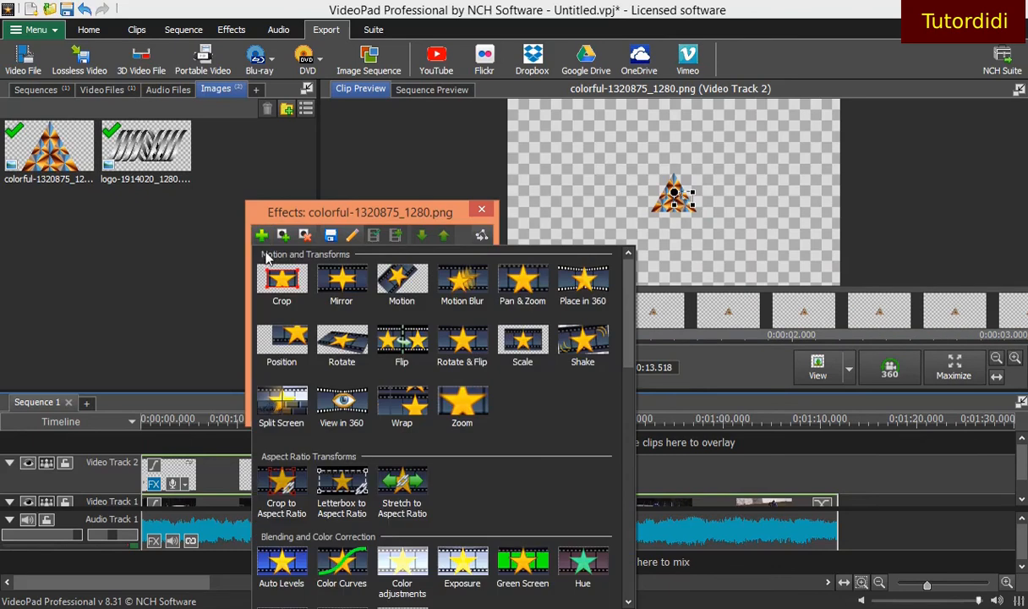
pyautogui.click(282, 350)
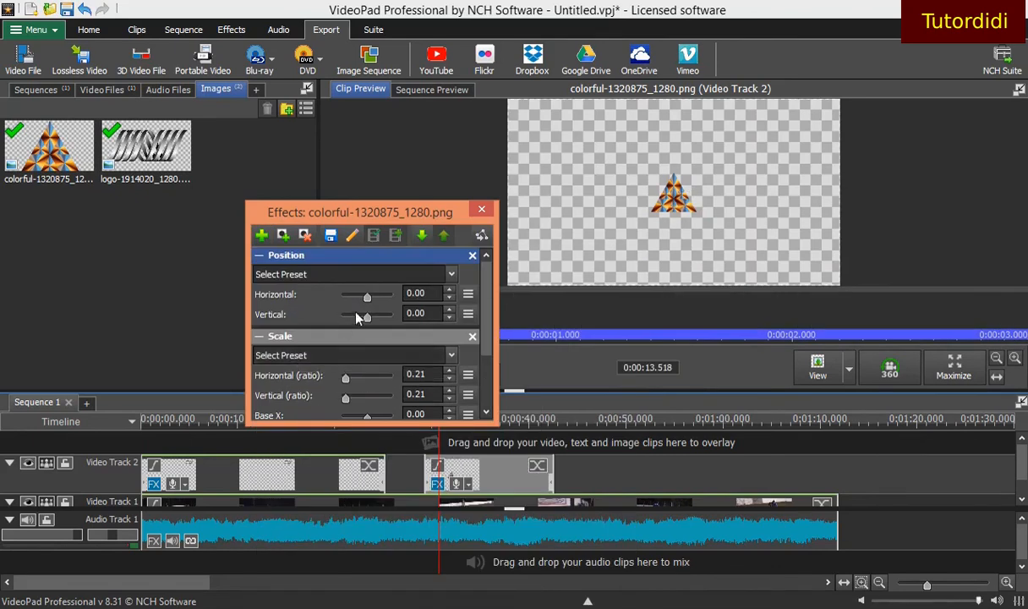
pyautogui.moveTo(368, 300); pyautogui.dragTo(362, 298)
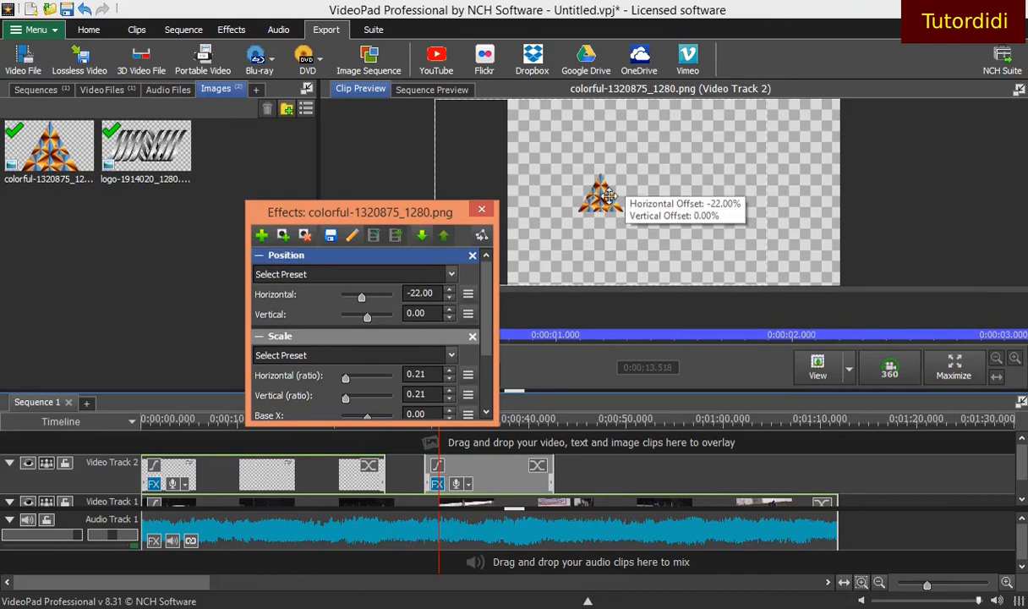
pyautogui.moveTo(609, 196); pyautogui.dragTo(811, 267)
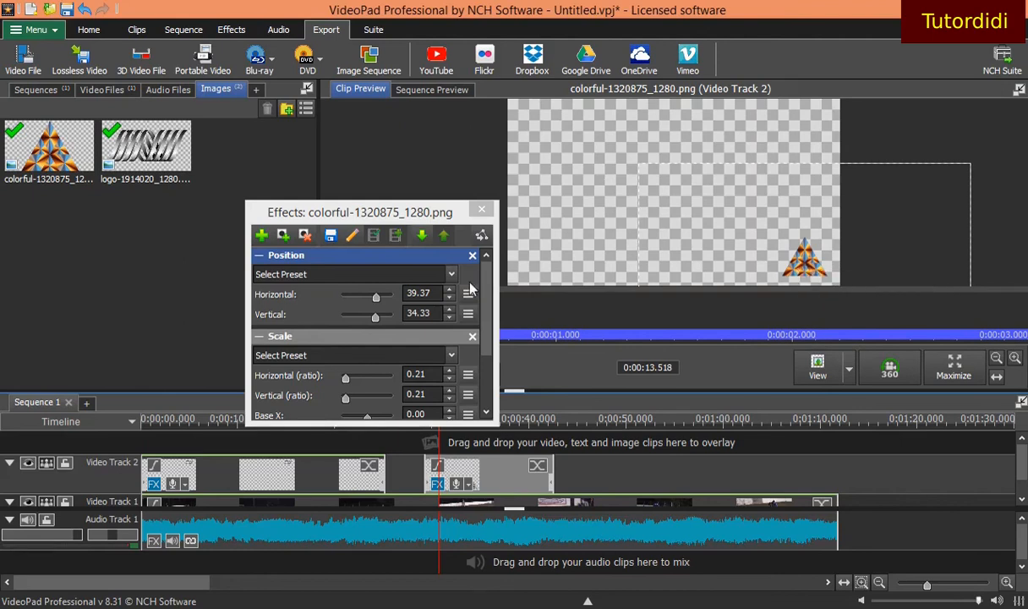
# Add a Transparency effect to the colorful triangle clip on Video Track 2
pyautogui.click(469, 465)
pyautogui.rightClick(475, 476)
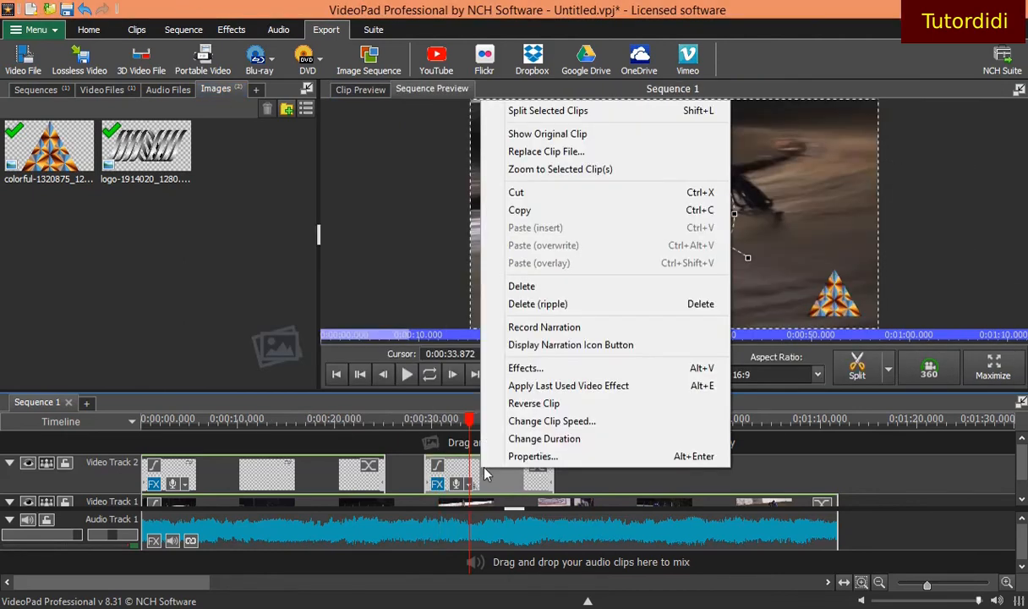
pyautogui.click(526, 368)
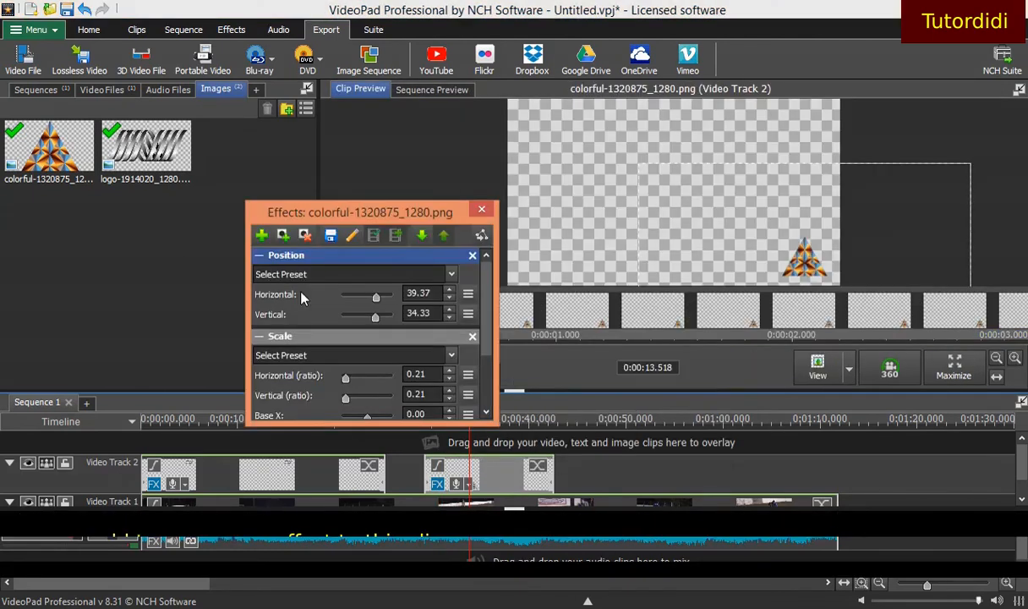
pyautogui.click(261, 235)
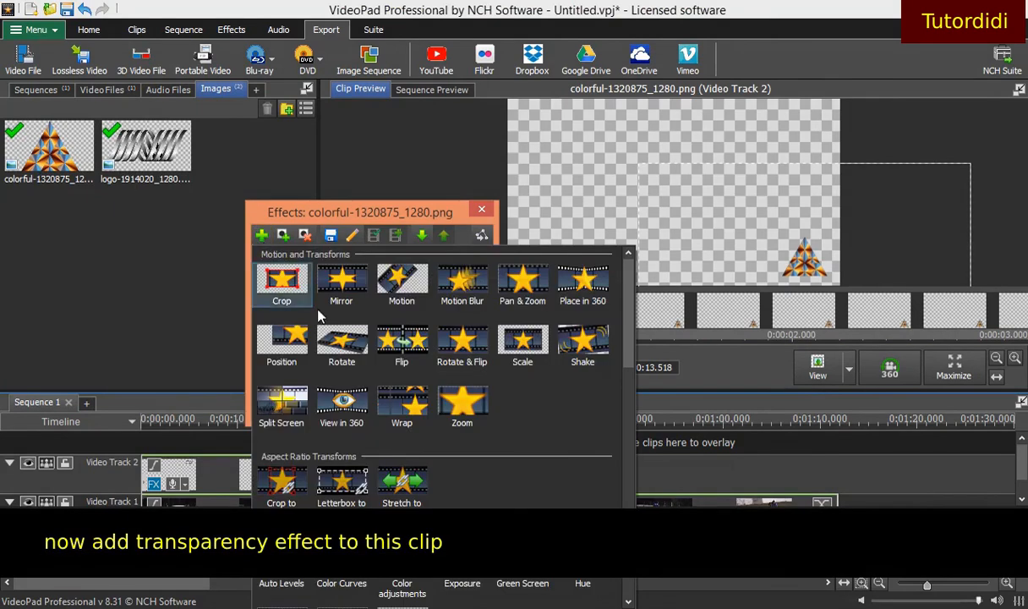
pyautogui.scroll(-1, 430, 435)
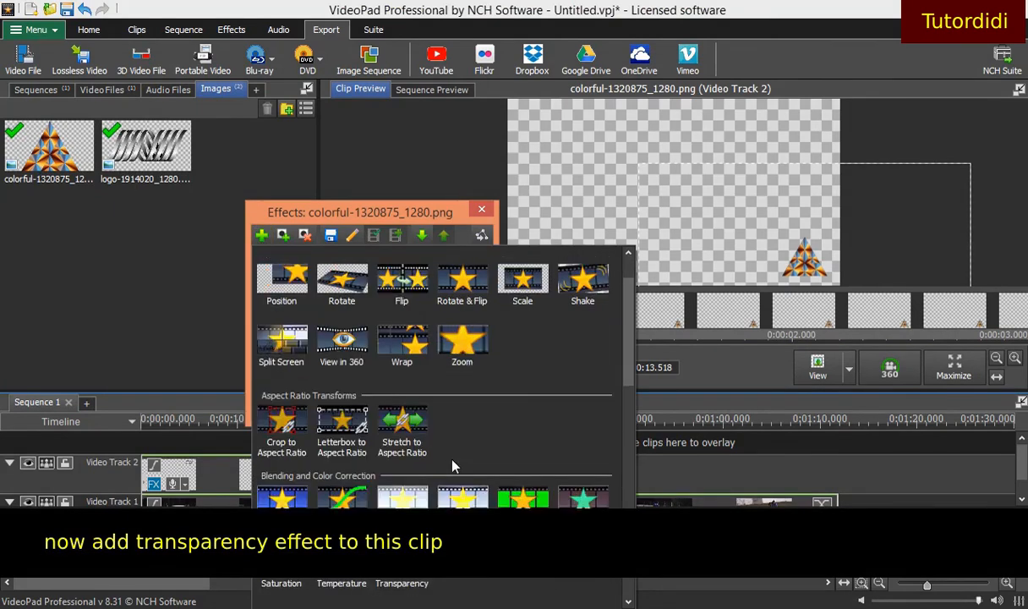
pyautogui.scroll(-1, 451, 467)
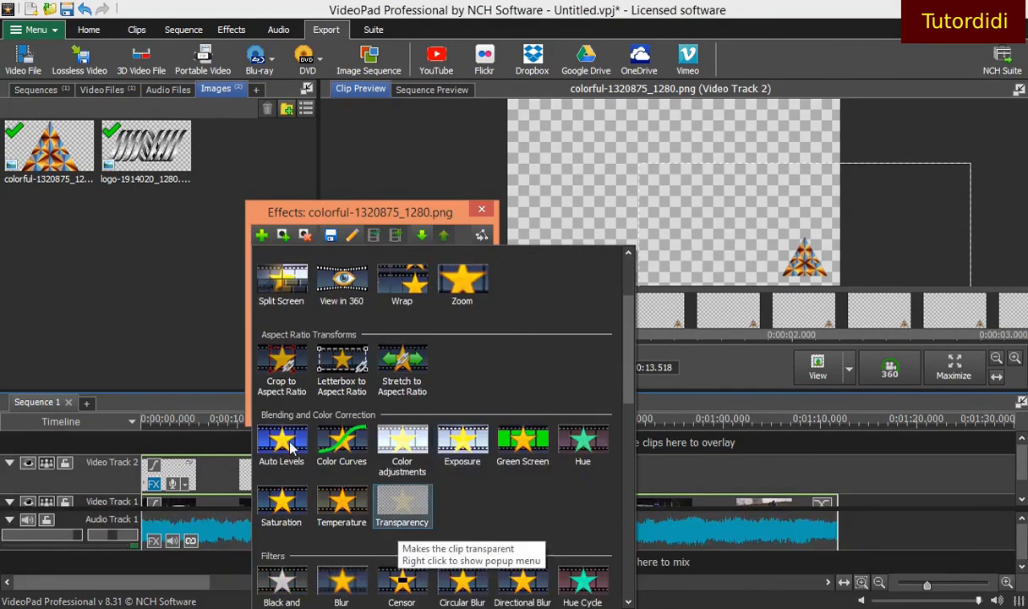
pyautogui.click(402, 507)
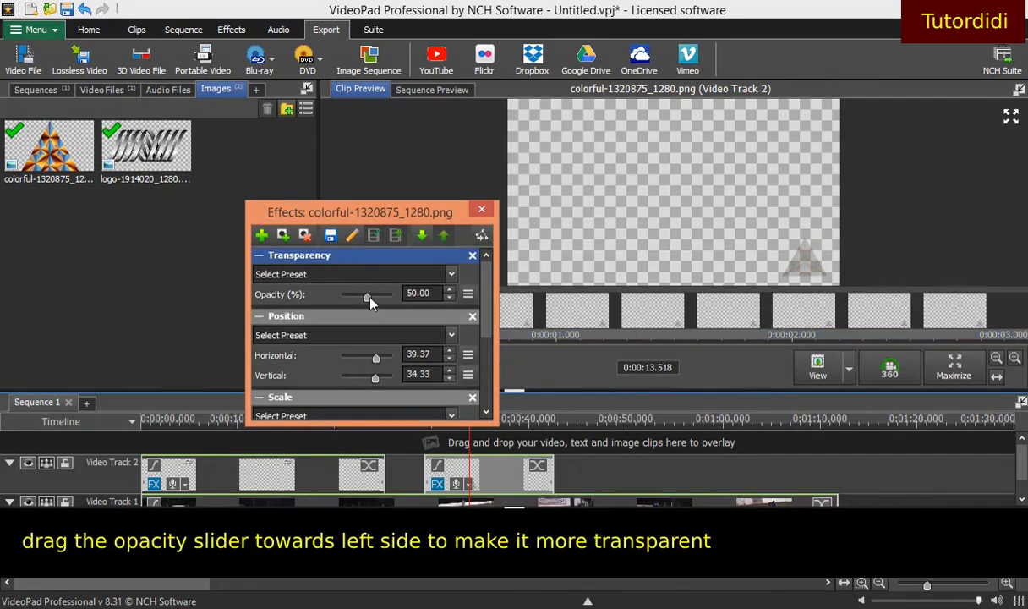
# Set the triangle clip's opacity to 67.60% and close its effects window
pyautogui.moveTo(370, 298); pyautogui.dragTo(372, 297)
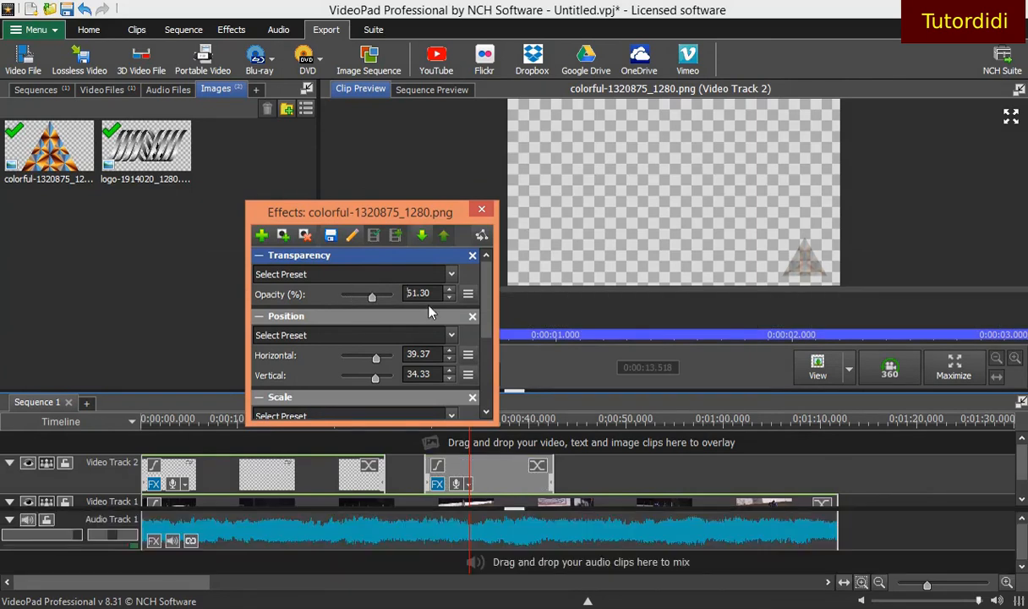
pyautogui.write('61.')
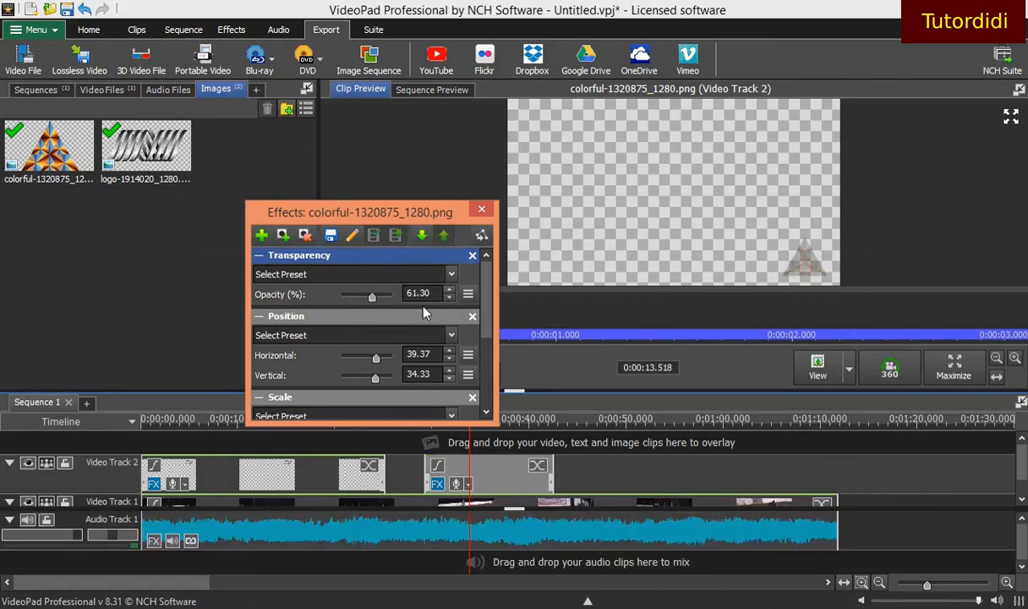
pyautogui.write('8')
pyautogui.scroll(13, 433, 291)
pyautogui.scroll(6, 429, 292)
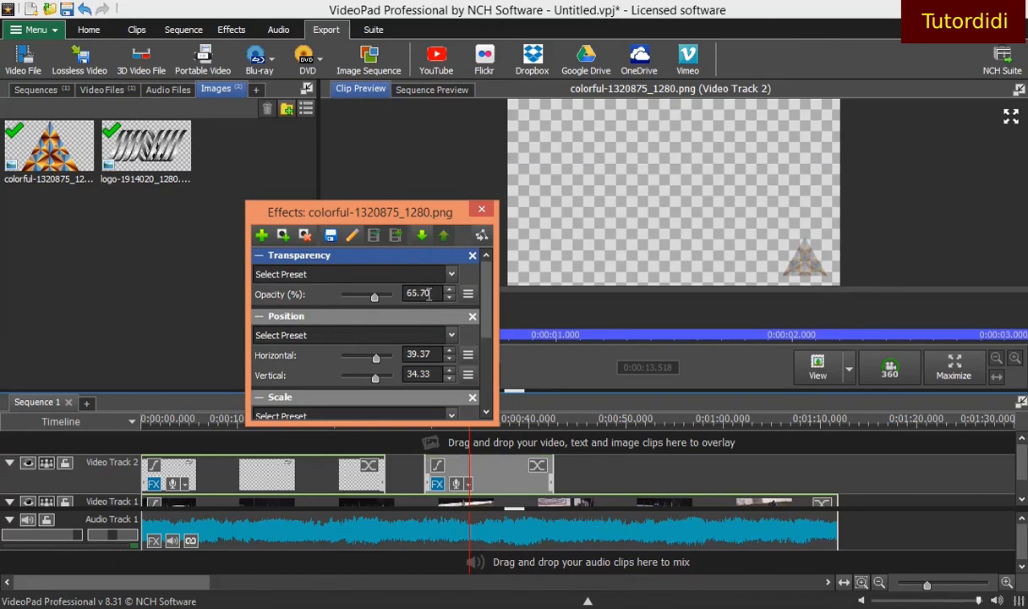
pyautogui.scroll(4, 429, 294)
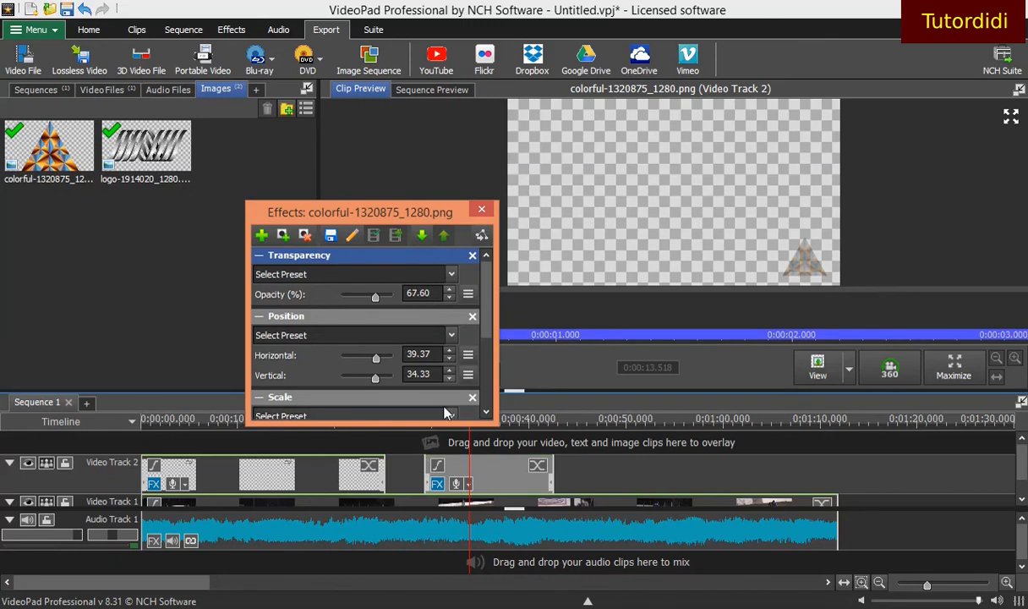
pyautogui.click(482, 211)
# Scrub through the sequence, return the playhead to the start, and play to about 24 seconds to check both overlays
pyautogui.moveTo(475, 431); pyautogui.dragTo(420, 427)
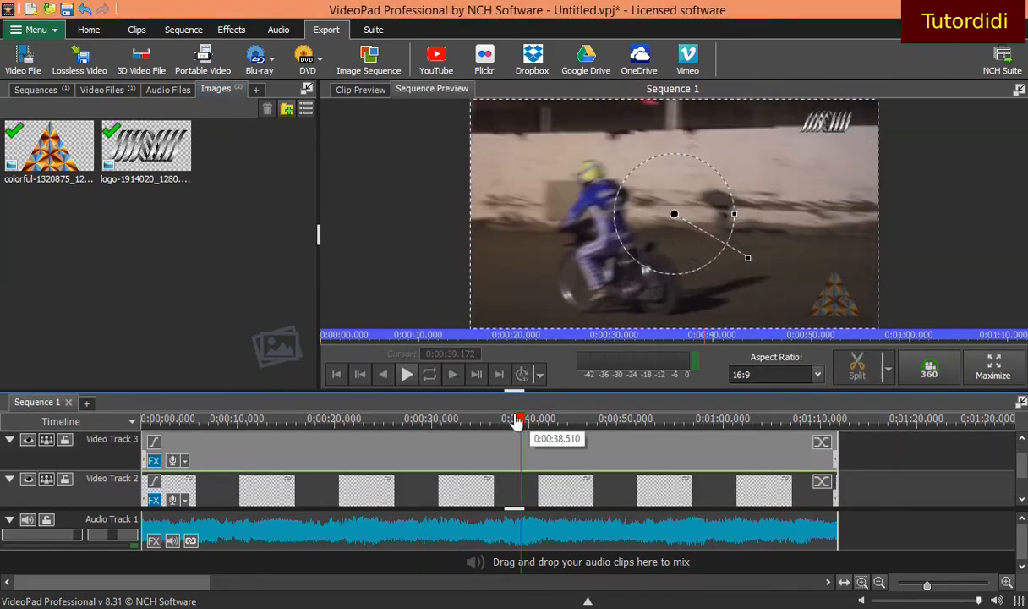
pyautogui.moveTo(523, 419); pyautogui.dragTo(85, 391)
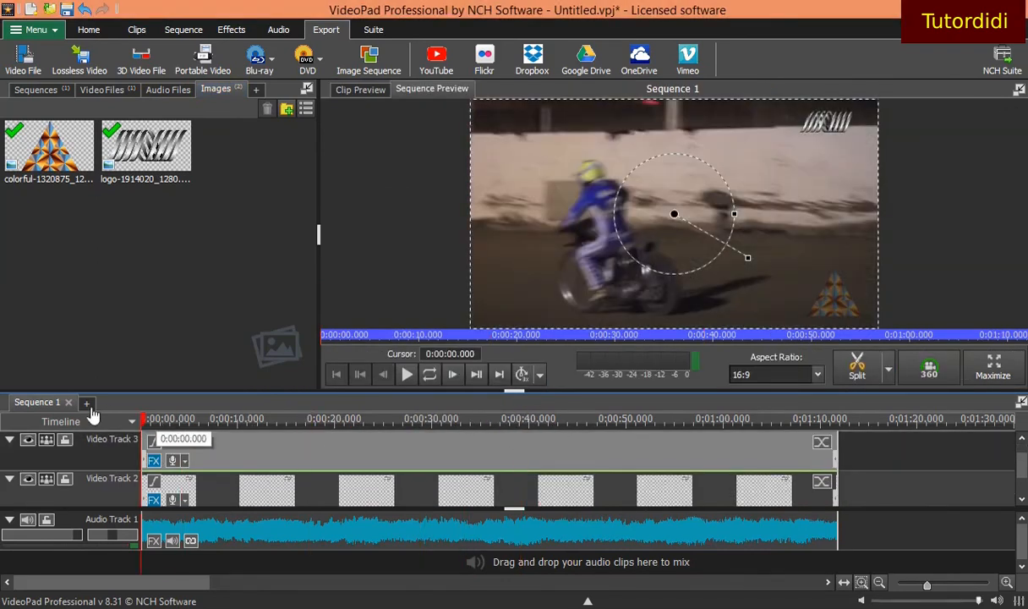
pyautogui.click(406, 374)
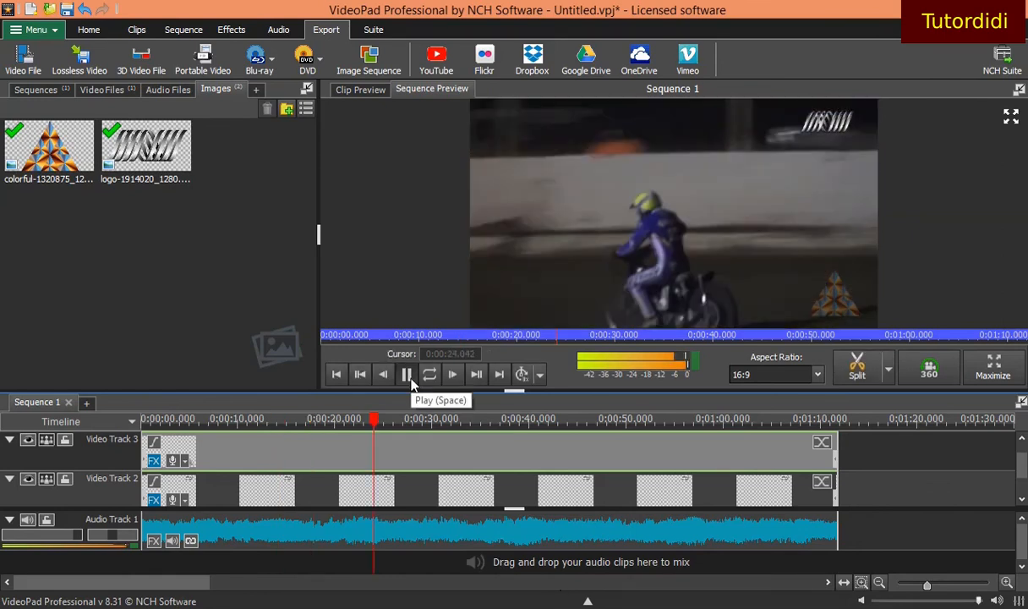
pyautogui.click(410, 378)
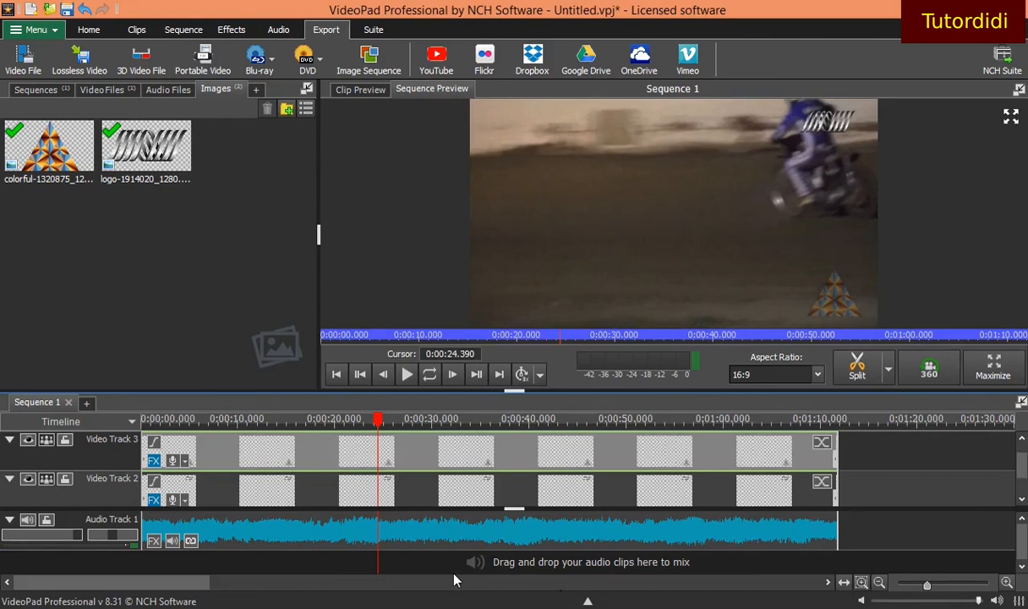